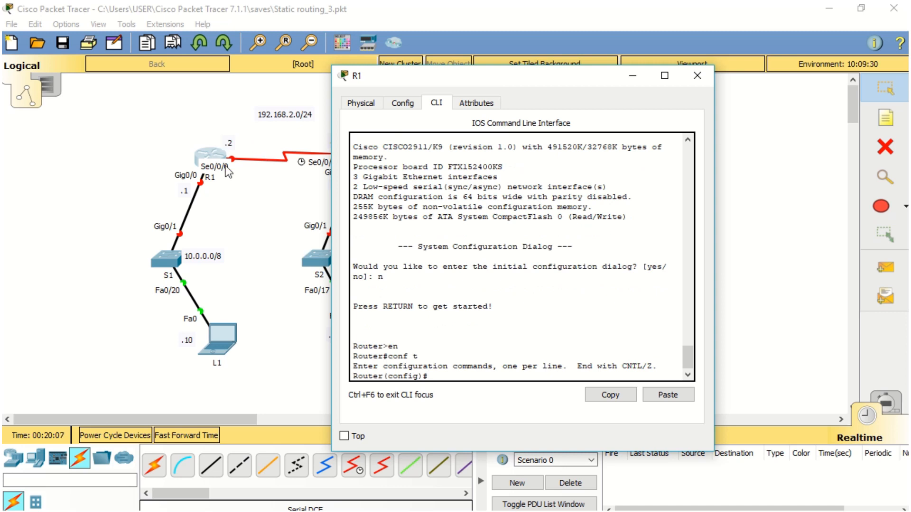
Assign 192.168.2.2 with mask 255.255.255.0 to R1's interface s0/0/0 and enable it with no shut.
text(int s0/0/0)
key(Return)
text(ip )
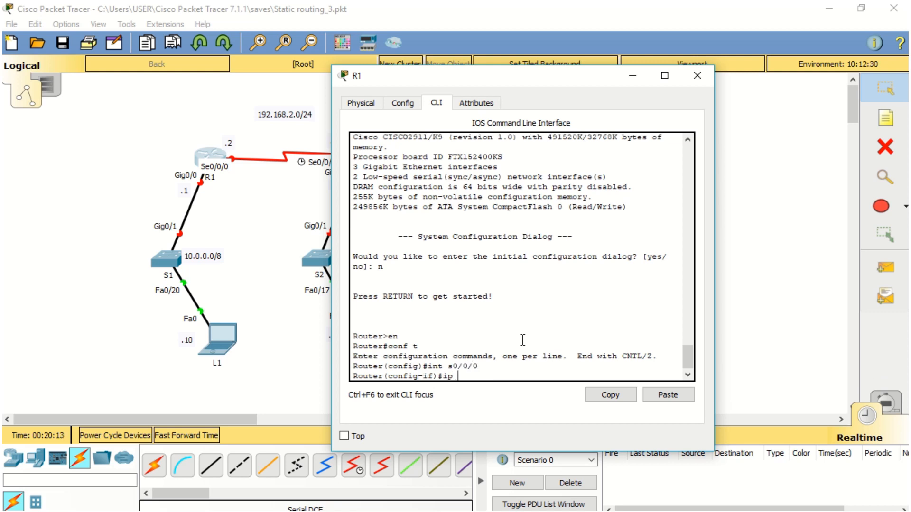
text(add 192.168.2.2 255.255.255.0)
key(Return)
text(no shut)
key(Return)
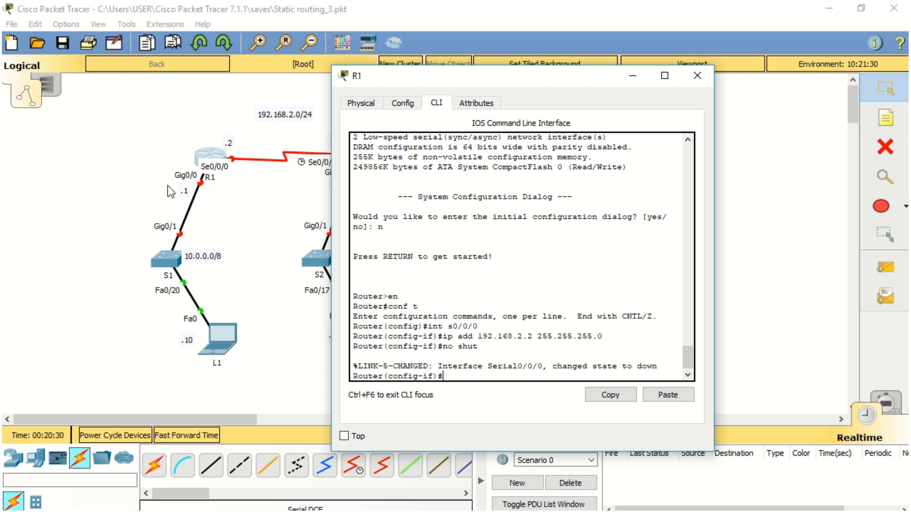
Assign 10.0.0.1 with mask 255.0.0.0 to R1's interface g0/0, enable it, and close R1's window.
text(int g0/0)
key(Return)
text(ip add)
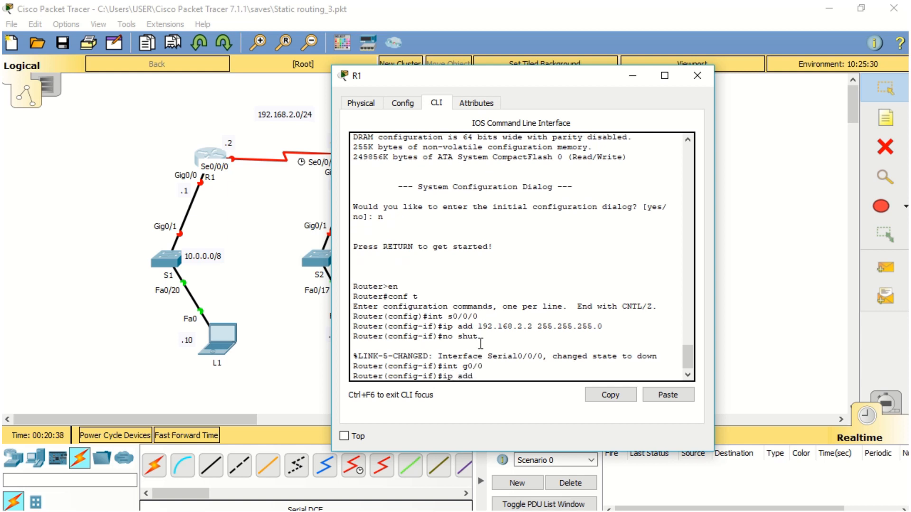
text( 10.0.0.1 255.0.0.0)
key(Return)
text(no shut)
key(Return)
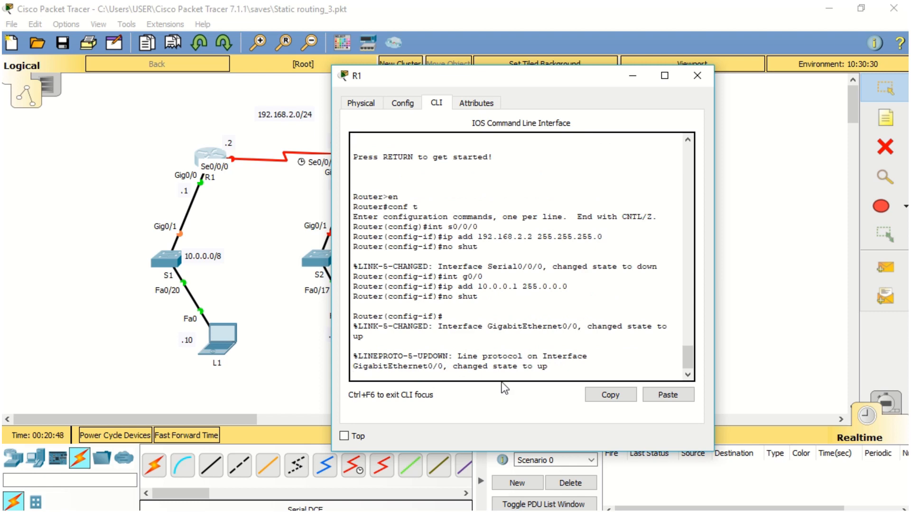
click(697, 76)
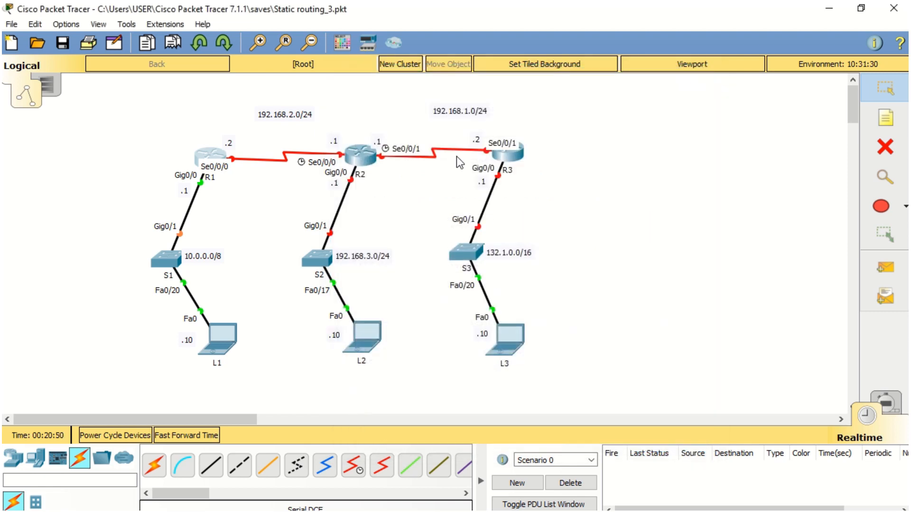
Open router R2's command line and enter global configuration mode.
click(363, 155)
drag(460, 69, 573, 109)
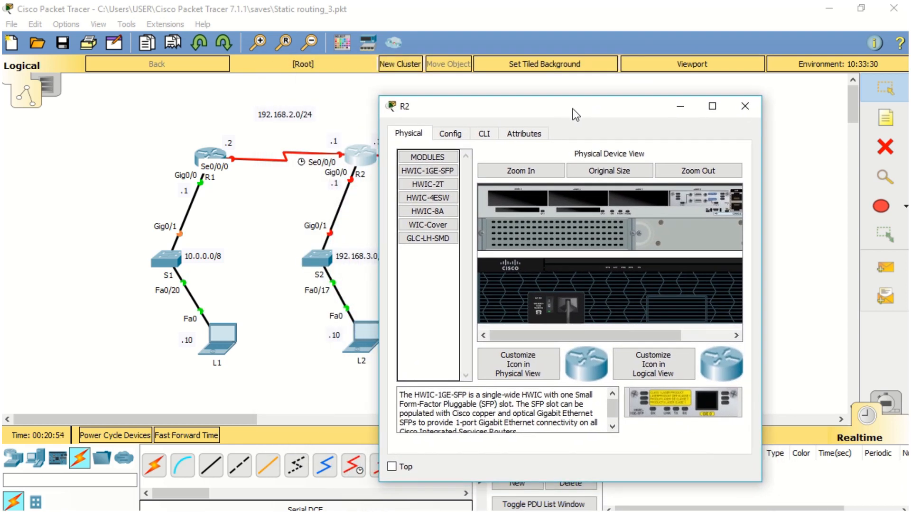
click(477, 138)
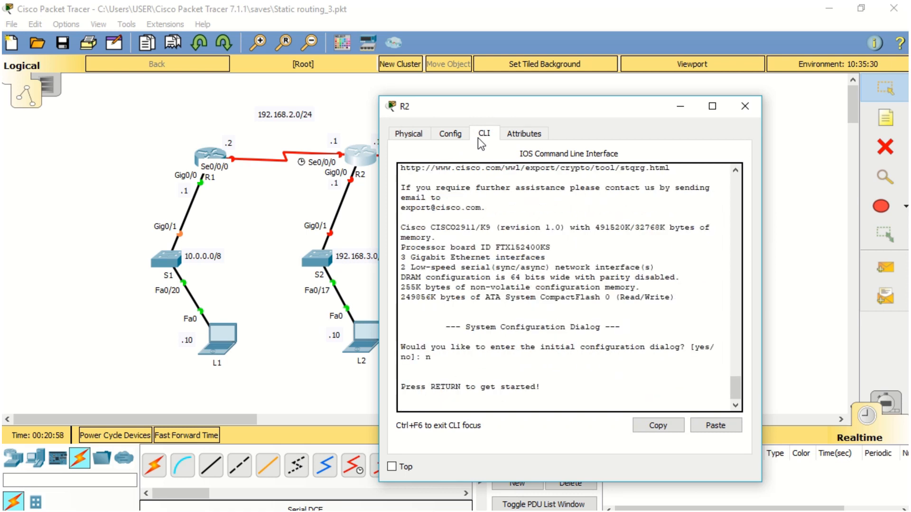
key(Return)
text(en)
key(Return)
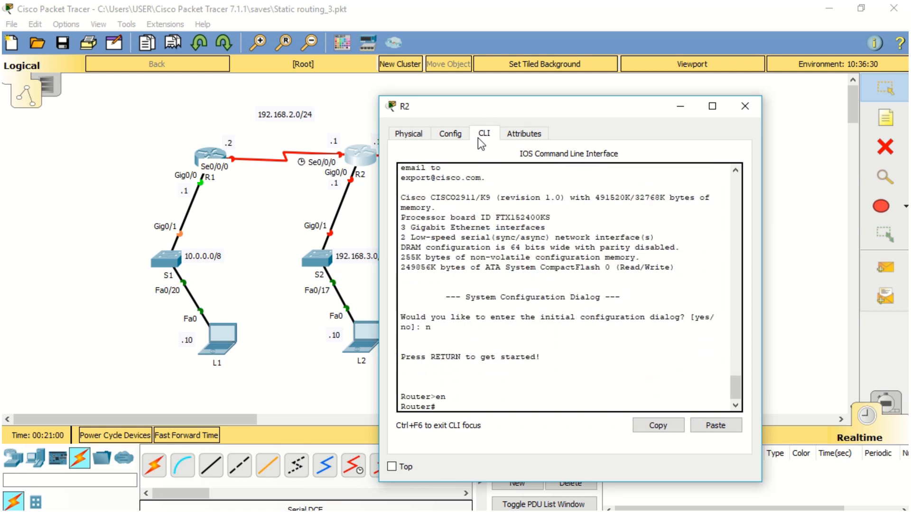
text(conf t)
key(Return)
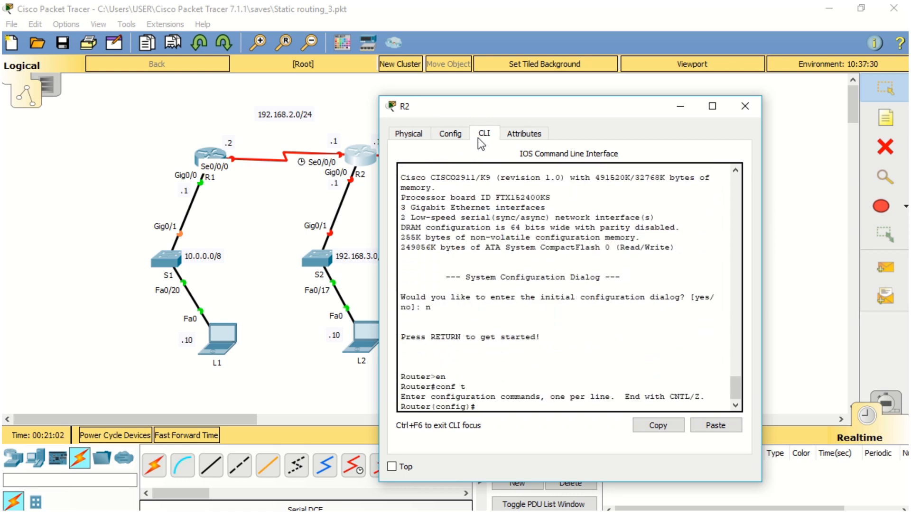
Assign 192.168.2.1 with mask 255.255.255.0 to R2's interface s0/0/0 and enable it with no shut.
text(int s0/0/0)
key(Return)
text(ip add 192.168.2.1 255.255.255.0)
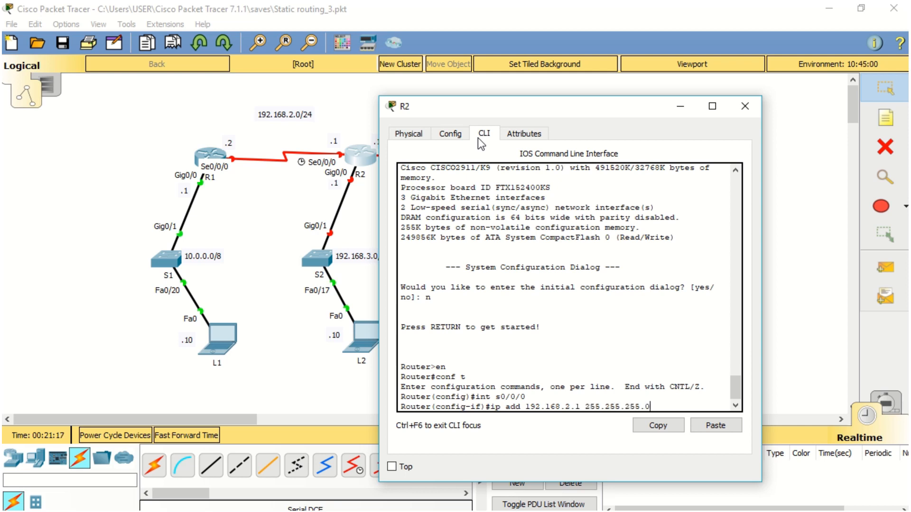
key(Return)
text(no shut)
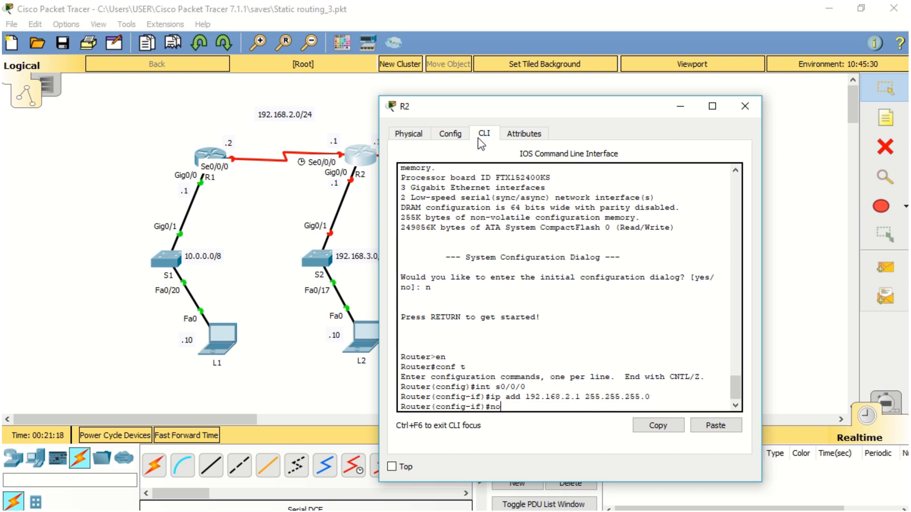
key(Return)
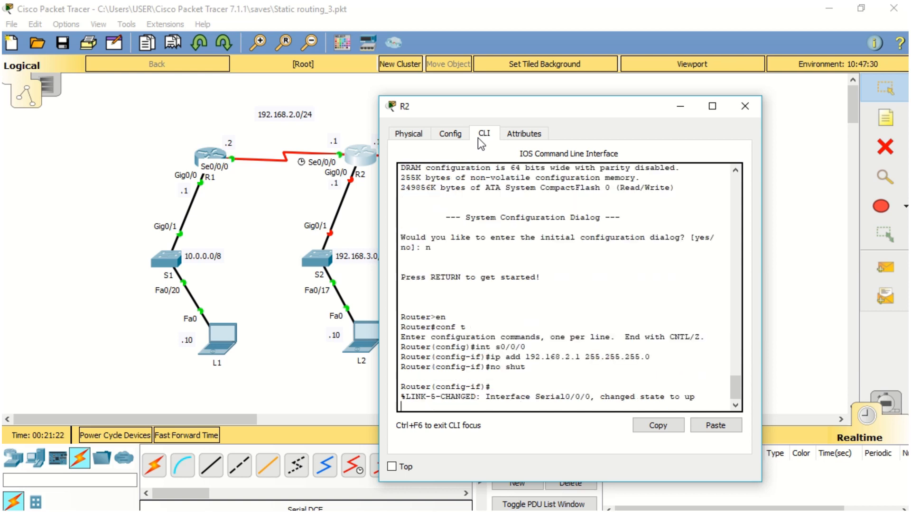
key(Return)
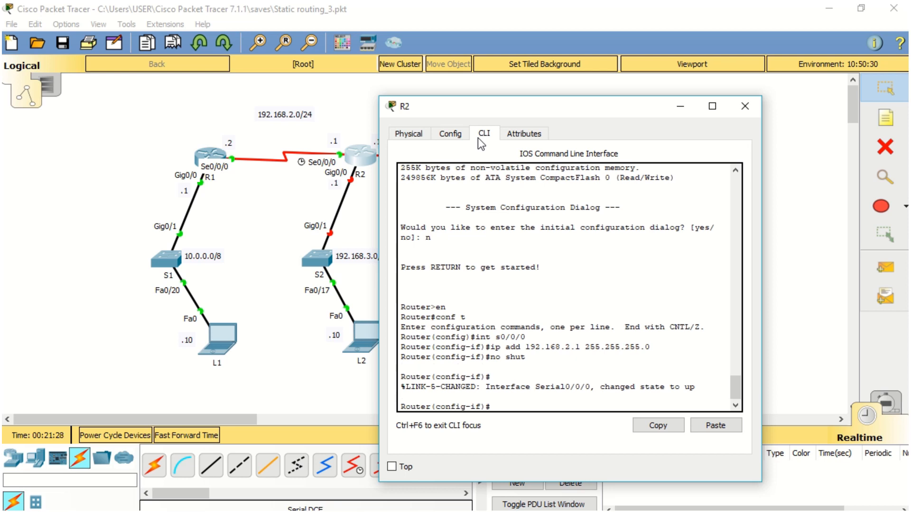
key(Return)
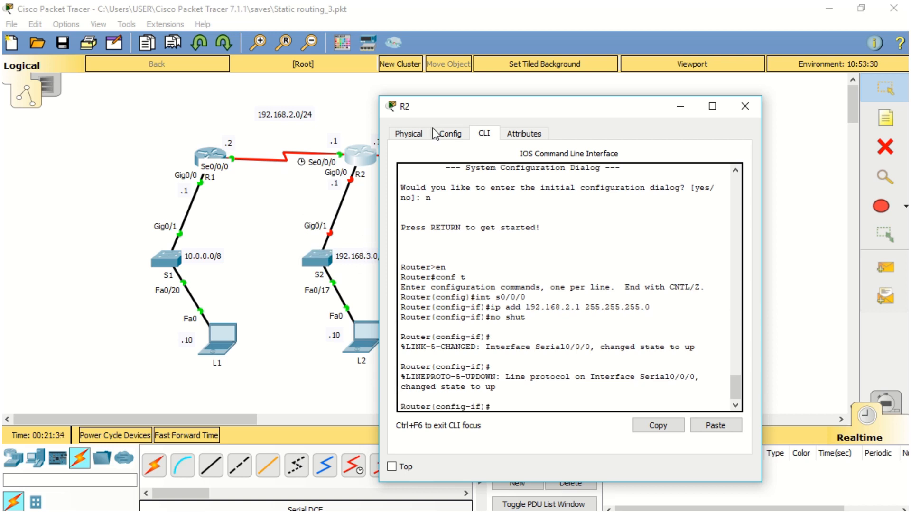
Assign 192.168.3.1 with mask 255.255.255.0 to R2's interface g0/0 and enable it with no shut.
mouse_move(449, 110)
mouse_down()
mouse_move(457, 110)
mouse_move(448, 106)
mouse_up()
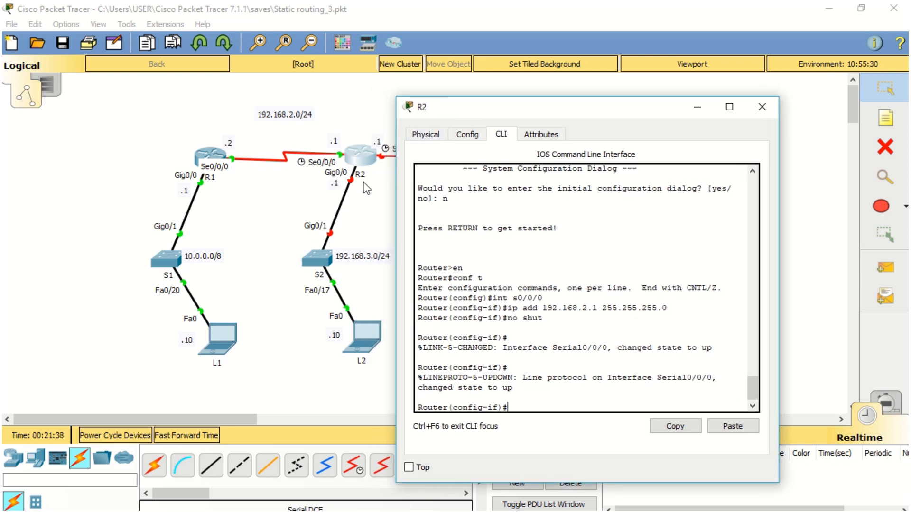
text(int g0/0)
key(Return)
text(ip add l)
text(92.168.3.1 255.255.255.0)
key(Return)
text(no shut)
key(Return)
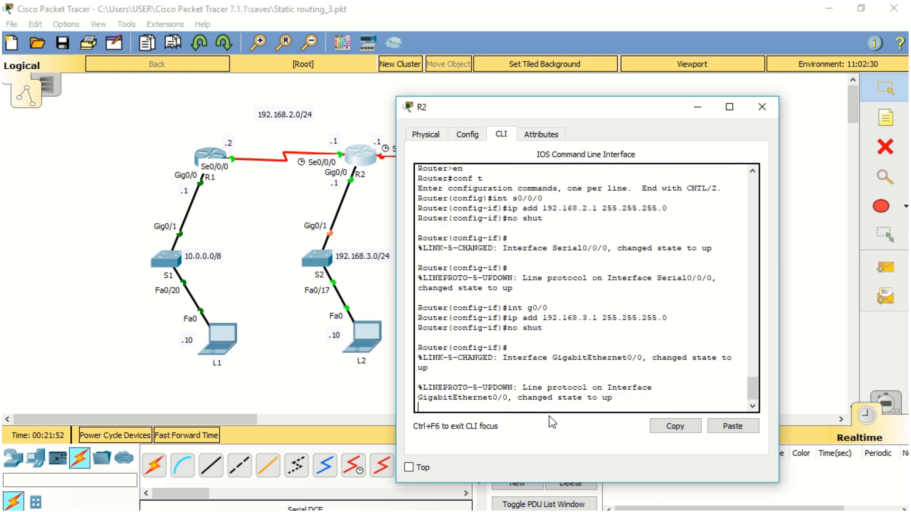
Assign 192.168.1.1 with mask 255.255.255.0 to R2's interface s0/0/1, enable it, and close R2's window.
drag(546, 109, 599, 141)
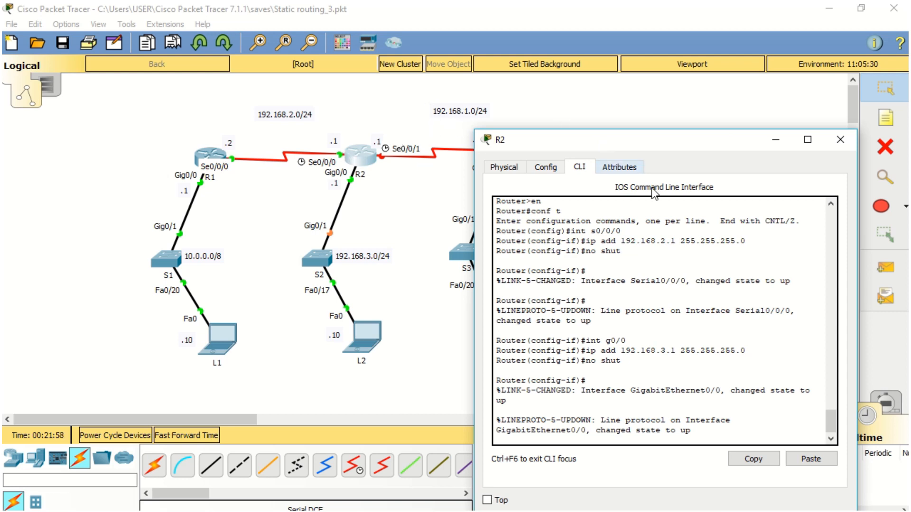
key(Return)
text(int)
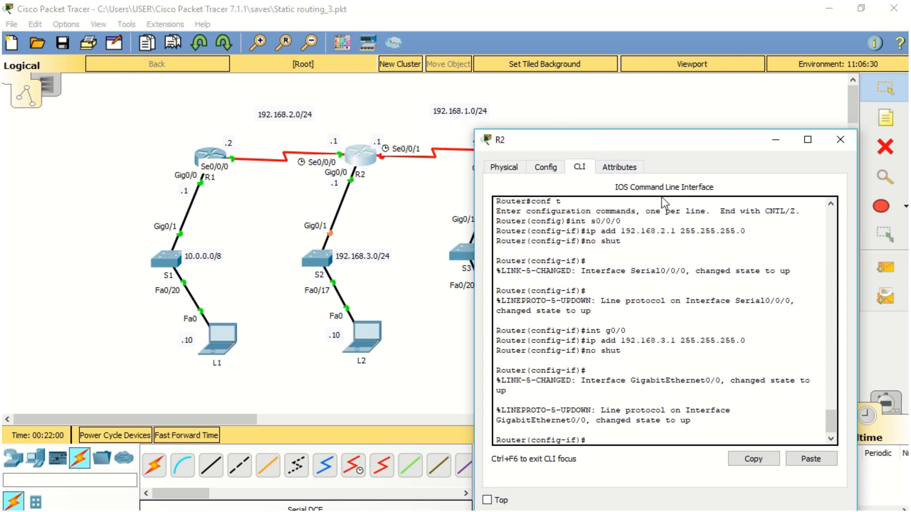
text( s0/0/1)
key(Return)
text(ip)
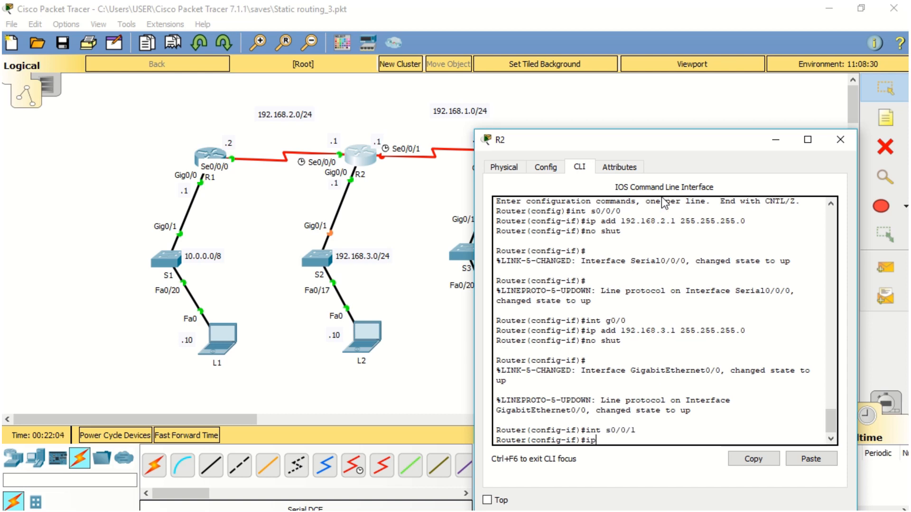
text( add 192.168.1.1 255.255.255.0)
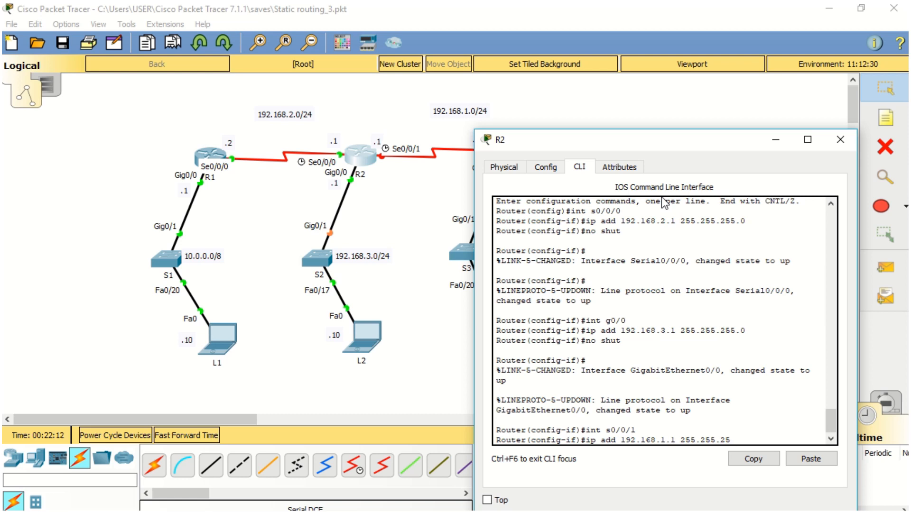
key(Return)
text(no shut)
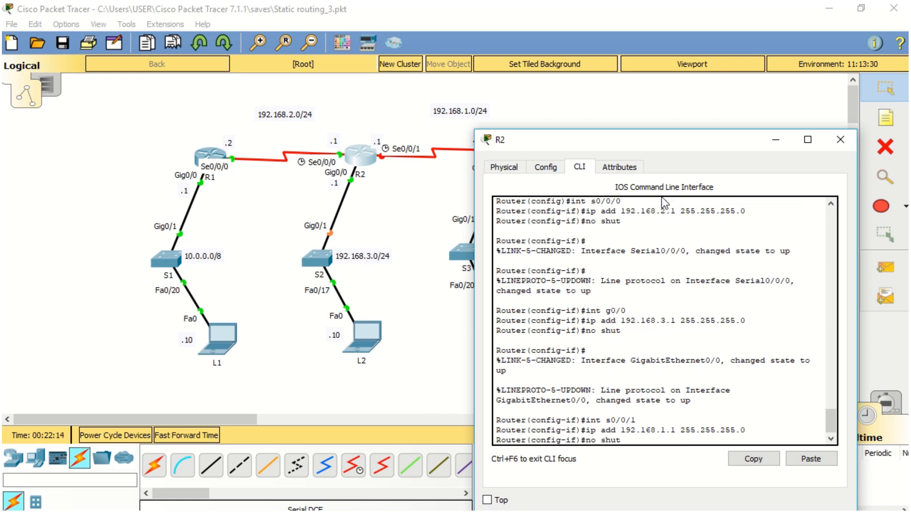
key(Return)
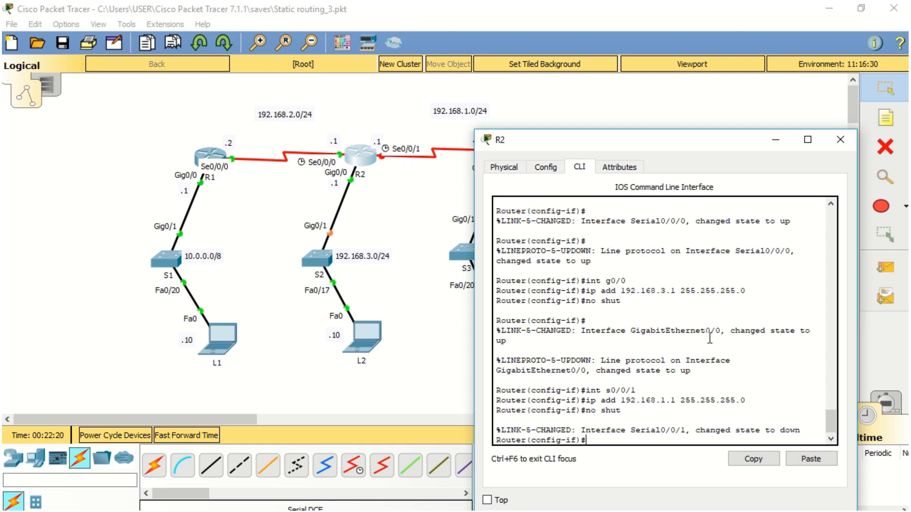
click(840, 139)
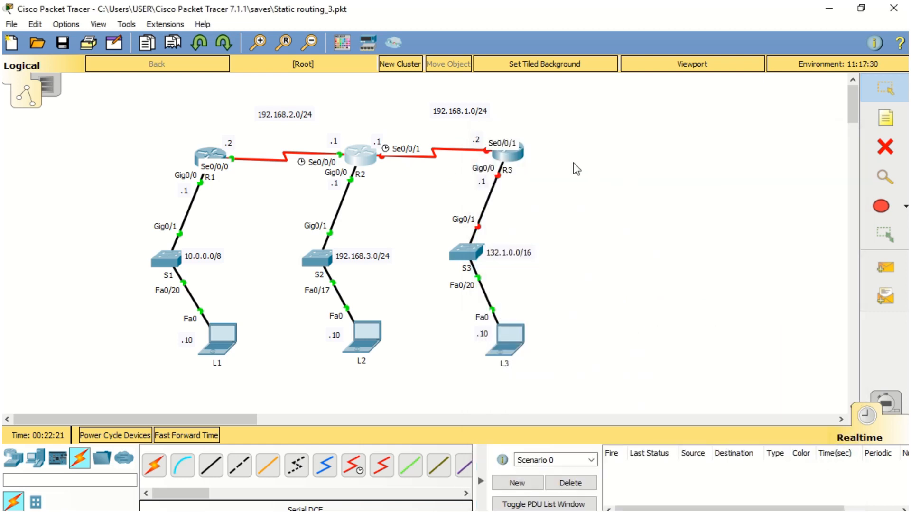
Open router R3's command line, decline the initial configuration dialog, and enter global configuration mode.
click(511, 151)
drag(506, 69, 759, 65)
click(645, 94)
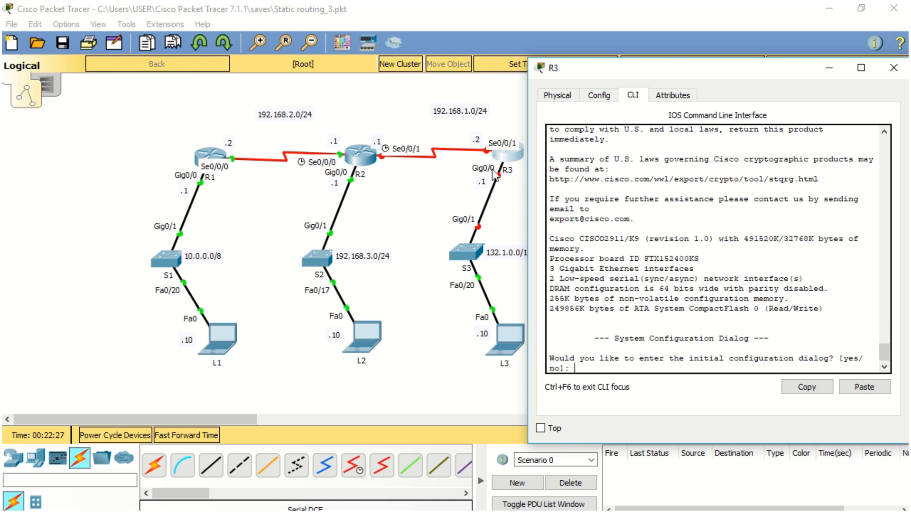
text(n)
key(Return)
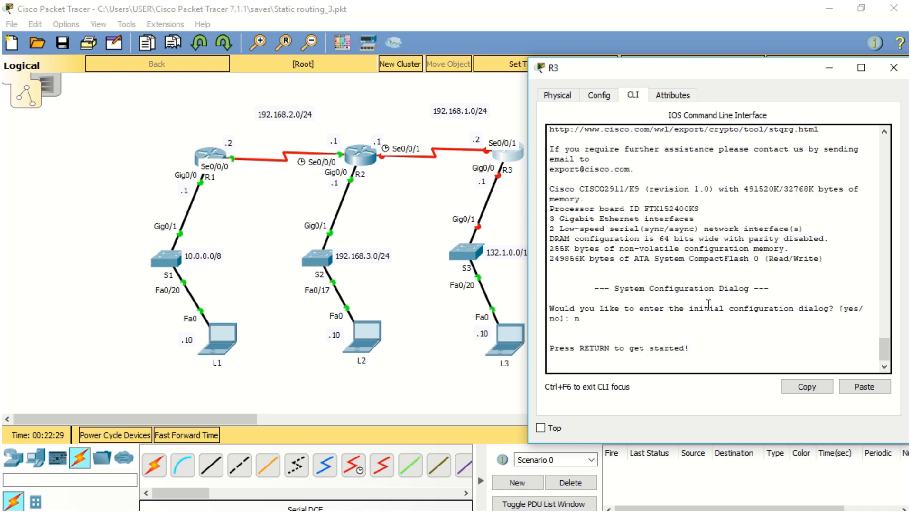
key(Return)
text(en)
key(Return)
text(conf t)
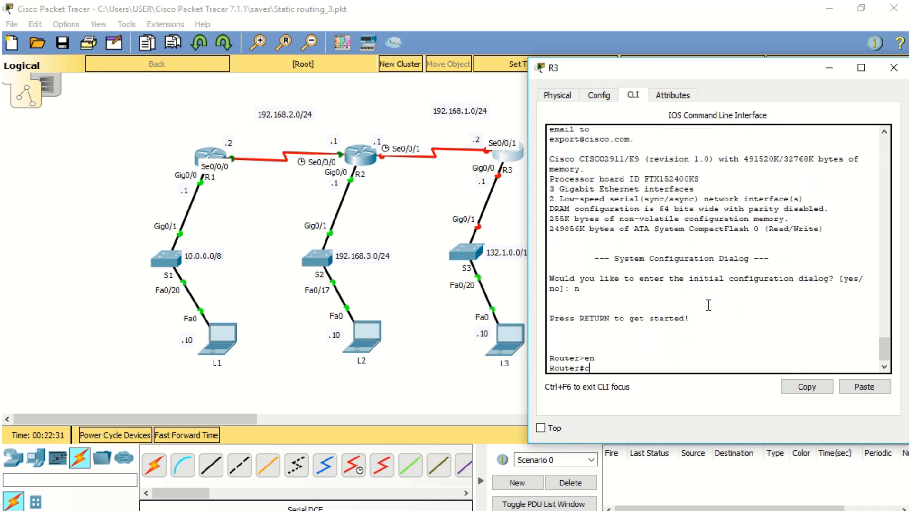
key(Return)
key(Return)
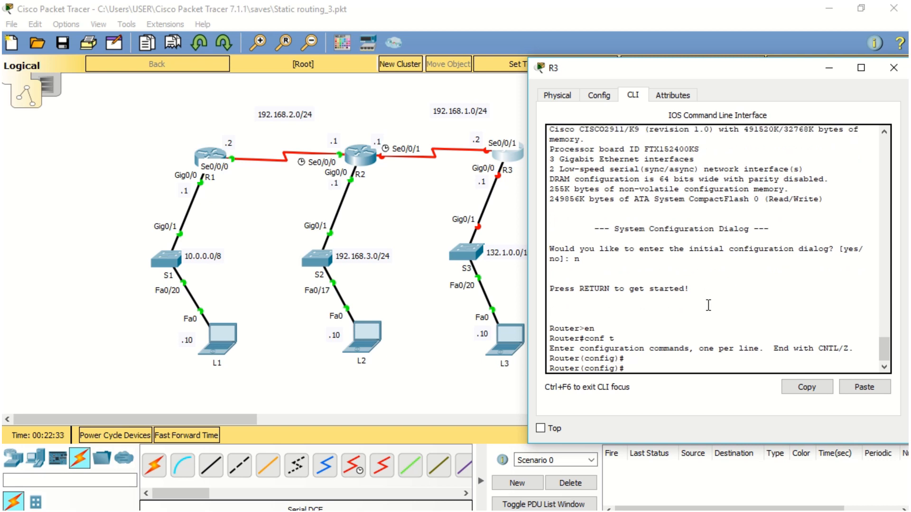
Assign 192.168.1.2 with mask 255.255.255.0 to R3's interface s0/0/1 and enable it with no shut.
text(int s0/0/1)
key(Return)
text(ip add 192.168.1.2 255.255.255.0)
key(Return)
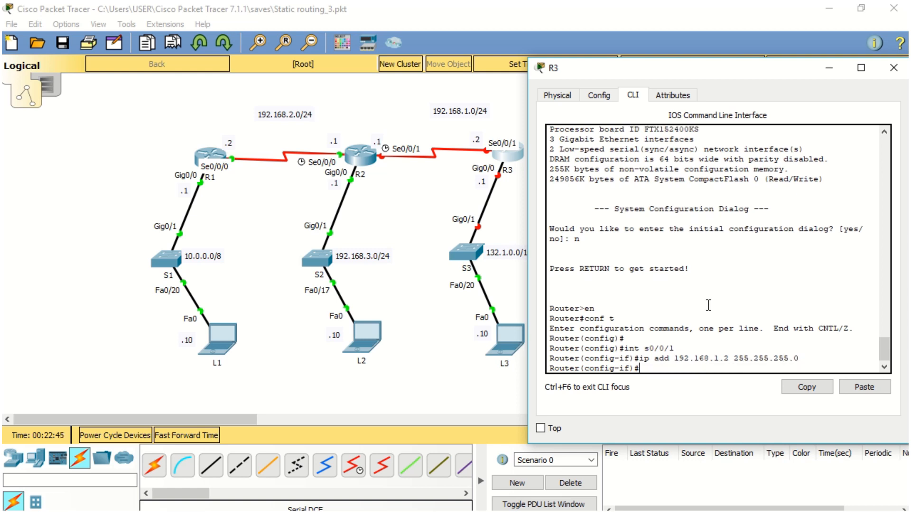
text(no shut)
key(Return)
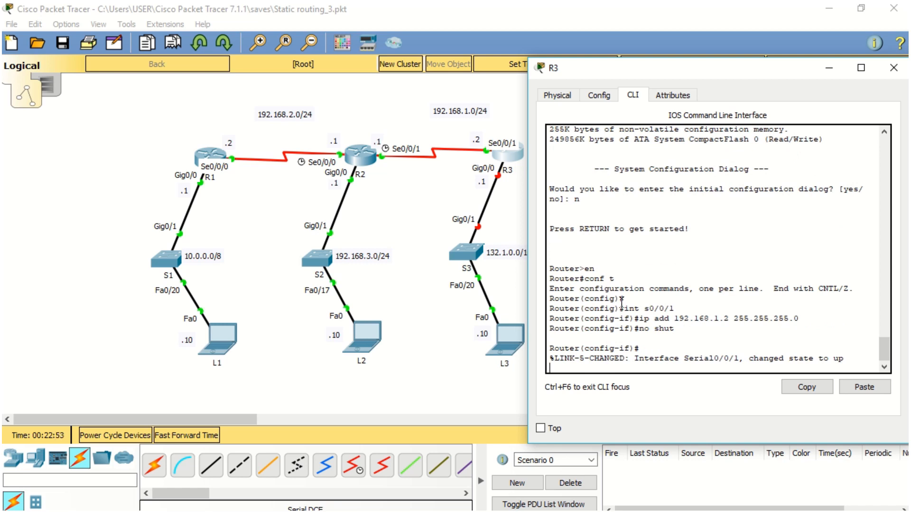
key(Return)
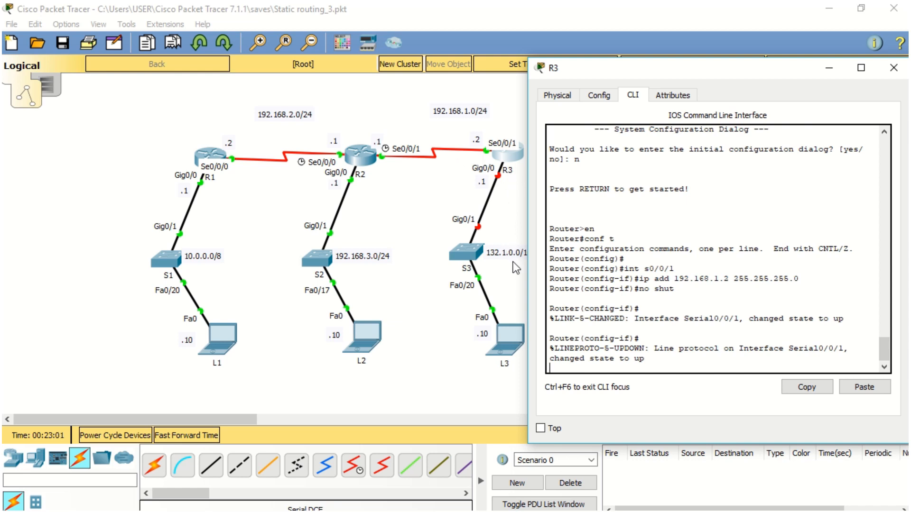
Assign 132.1.0.1 with mask 255.255.0.0 to R3's interface g0/0 and enable it with no shut.
key(Return)
text(int)
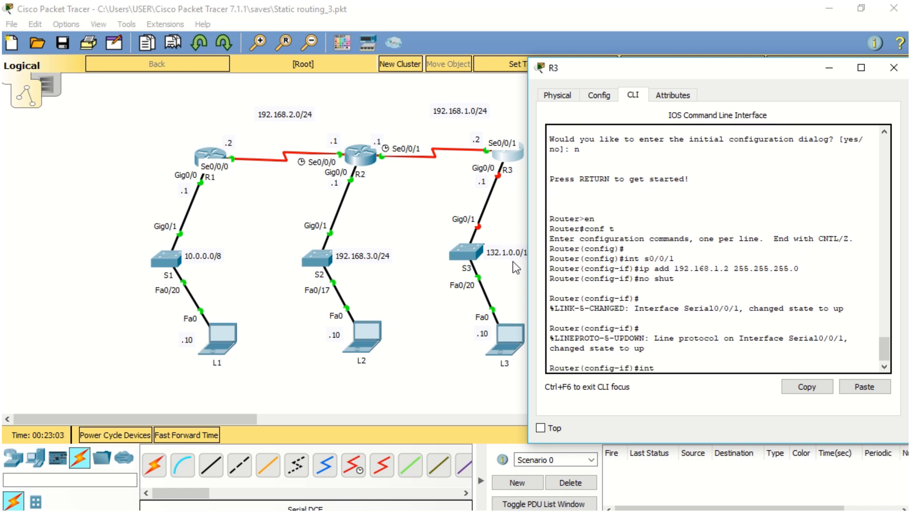
text( g0/0)
key(Return)
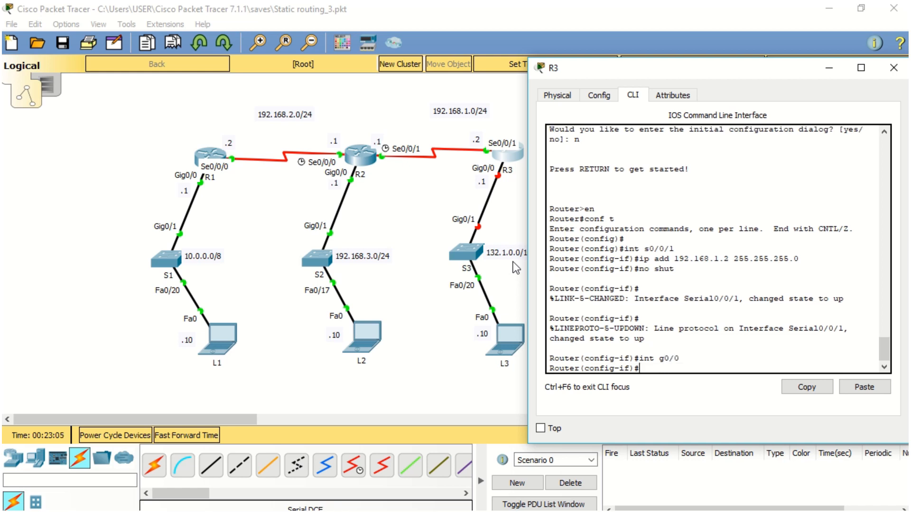
text(ip add 132.1)
drag(682, 72, 721, 71)
text(.0.1 255.255.0.0)
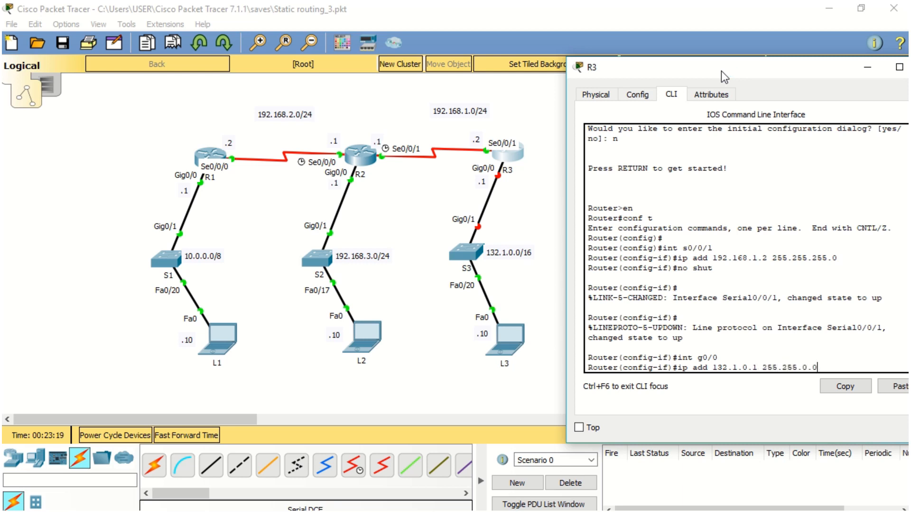
key(Return)
text(no shut)
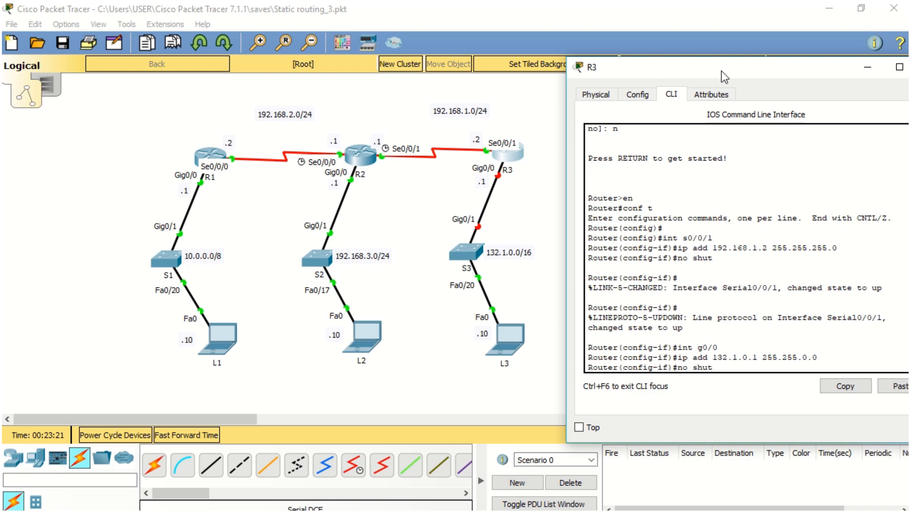
key(Return)
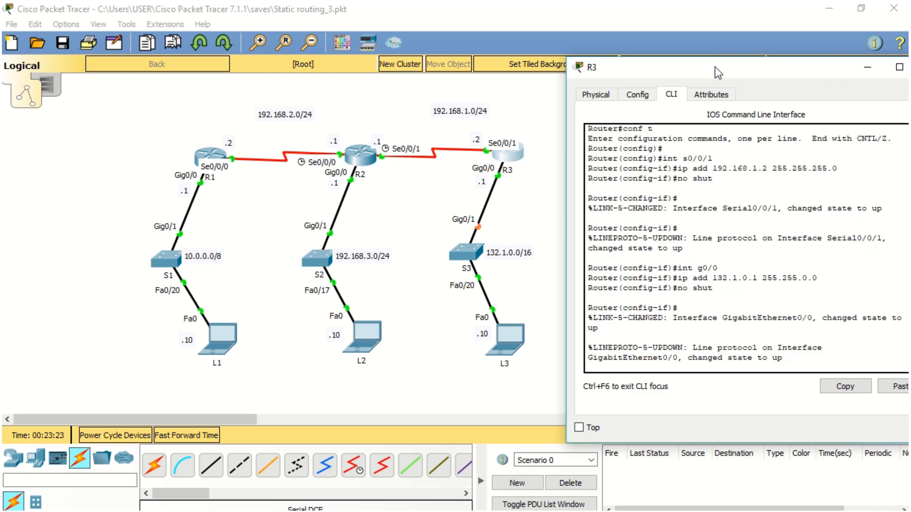
Close R3's window and review the port summaries of routers R3, R2 and R1 in the topology.
drag(725, 65, 678, 68)
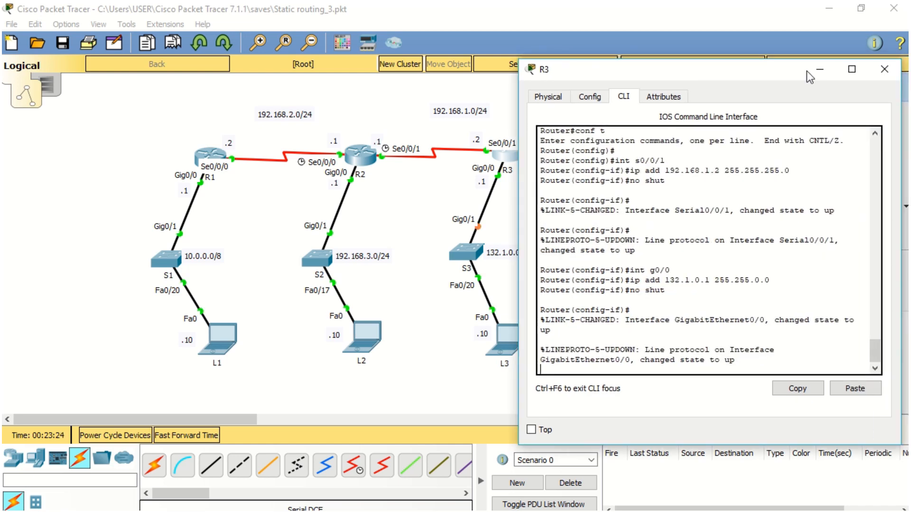
click(883, 69)
mouse_move(518, 167)
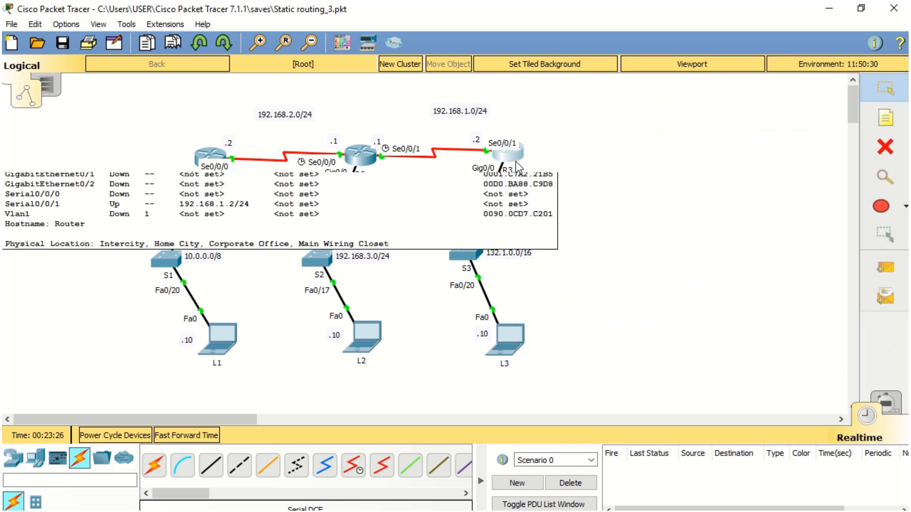
mouse_move(365, 162)
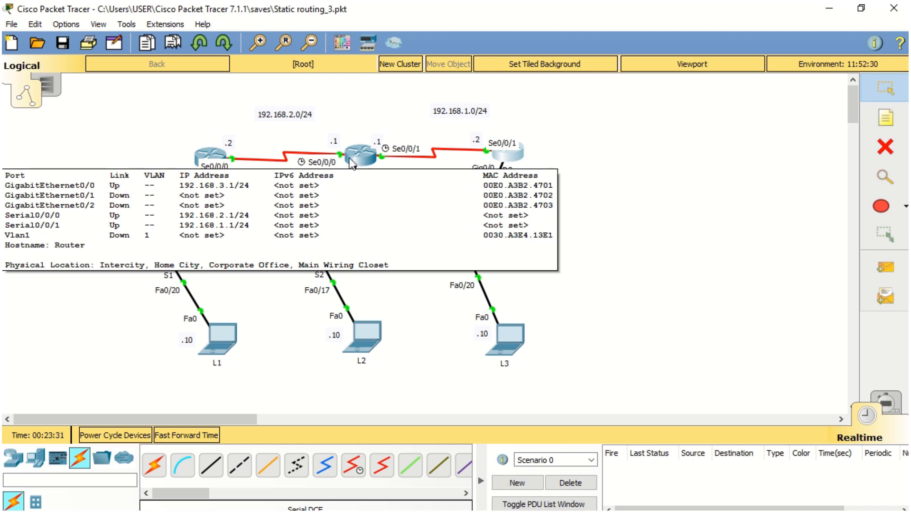
mouse_move(221, 154)
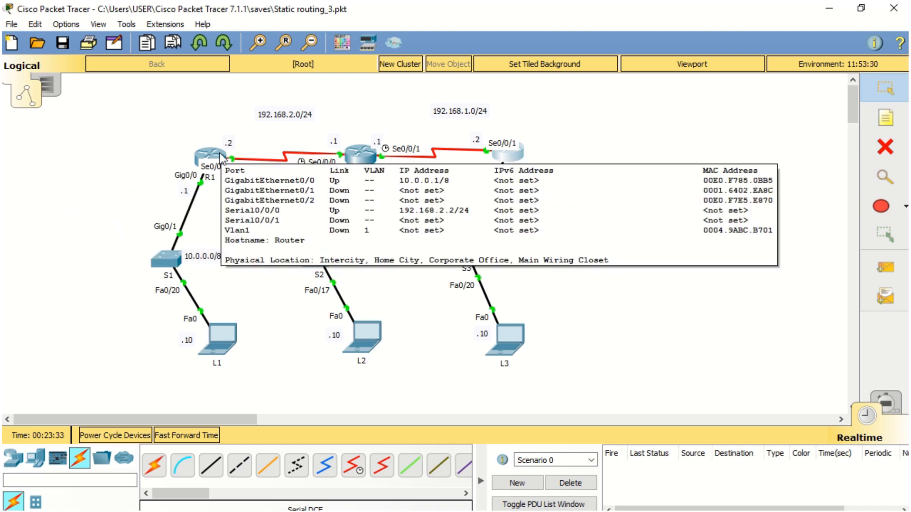
Reopen router R1's command line and exit interface configuration back to global configuration mode.
click(213, 152)
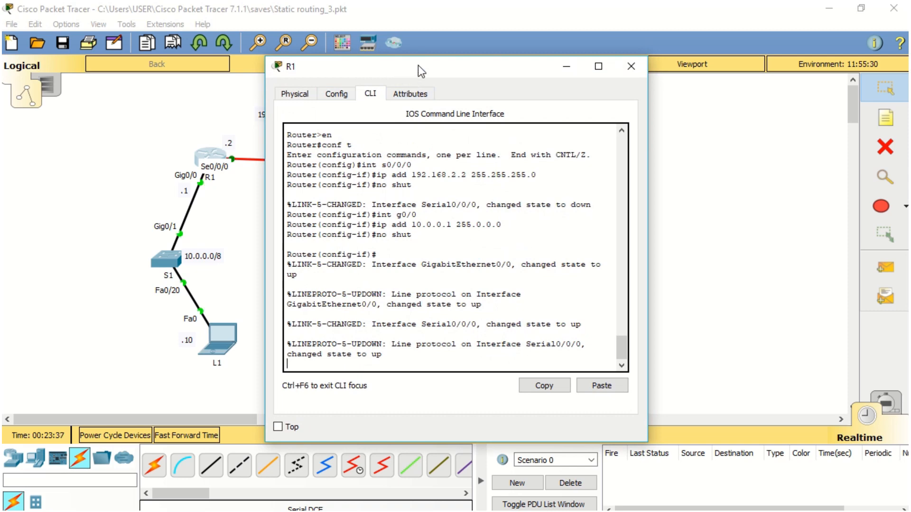
key(Return)
drag(419, 67, 595, 98)
text(exit)
key(Return)
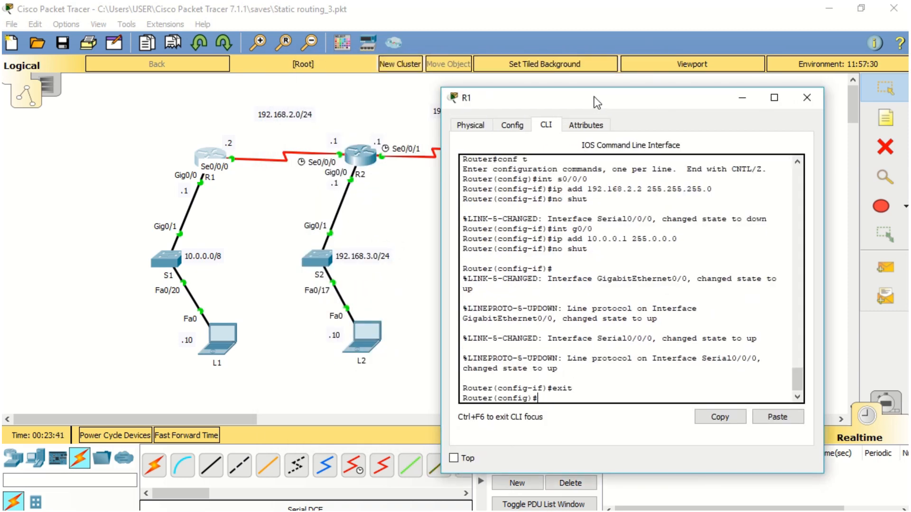
Add a static route on R1 to network 192.168.3.0 with mask 255.255.255.0 through next hop 192.168.2.1.
drag(597, 102, 546, 90)
text(ip s)
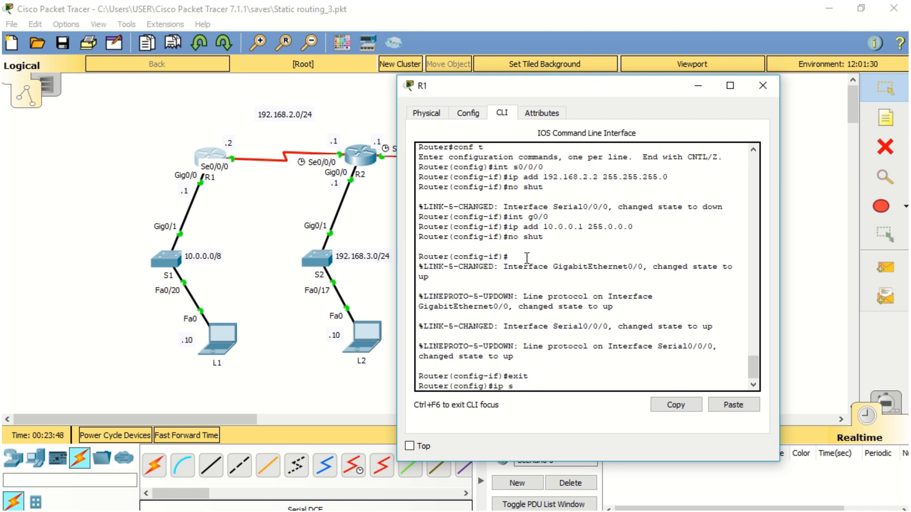
key(BackSpace)
text(route 192.168.3.0 255.255.255.0)
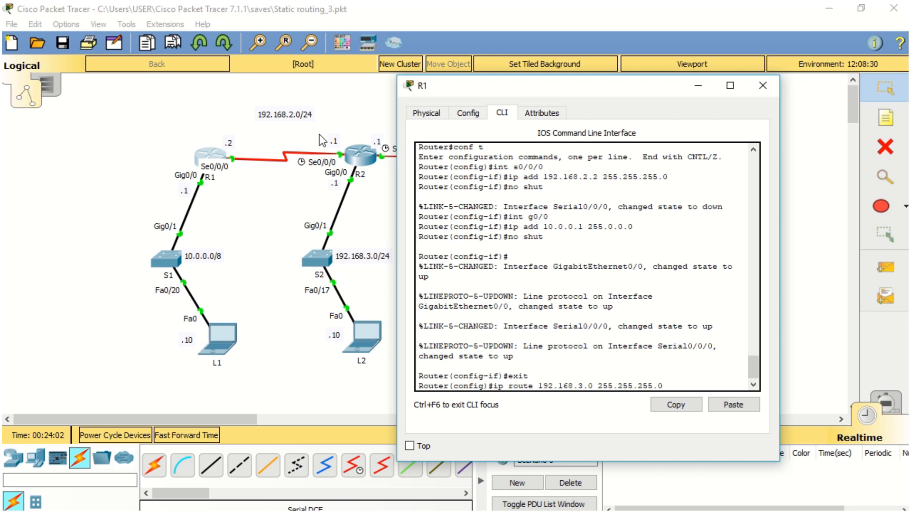
text( 192.168.2.1)
key(Return)
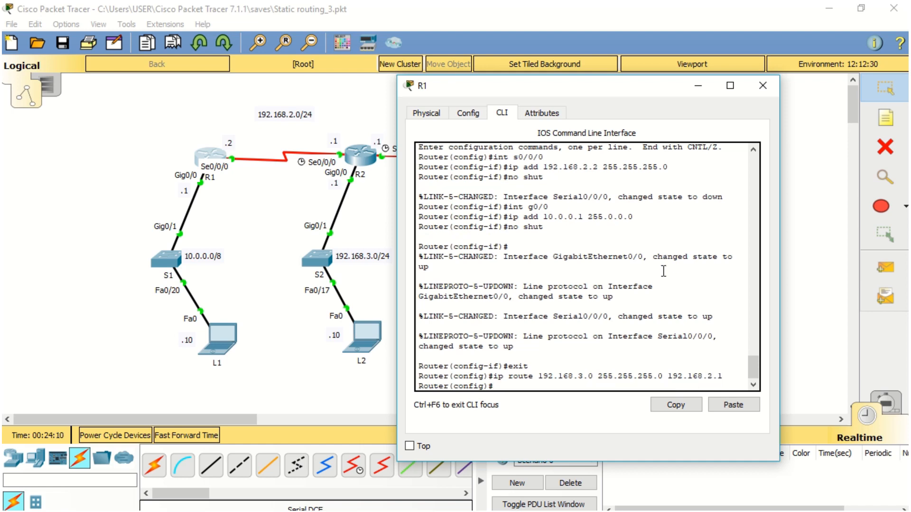
Try to add a static route on R1 to network 192.168.1.0 with mask 255.255.255.0 through next hop 192.168.2.1.
drag(617, 87, 731, 81)
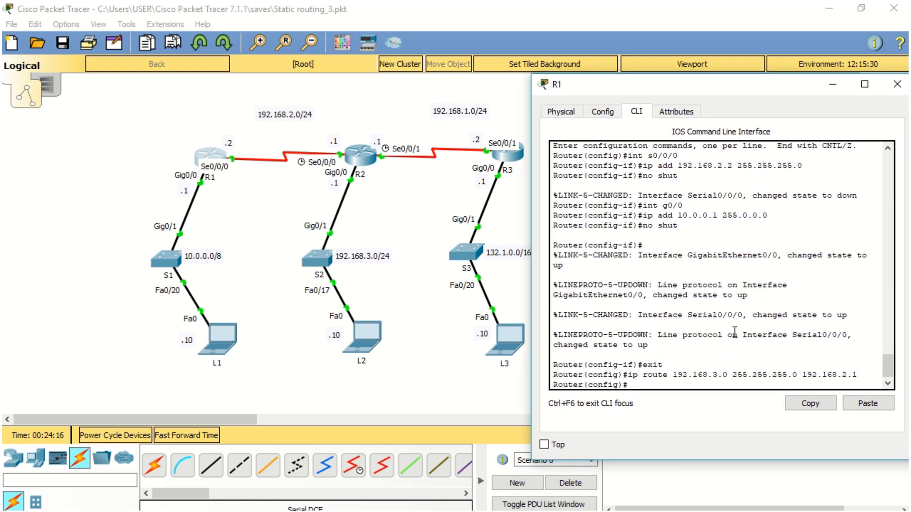
text(ip roure 192.168.1.0 255.255.)
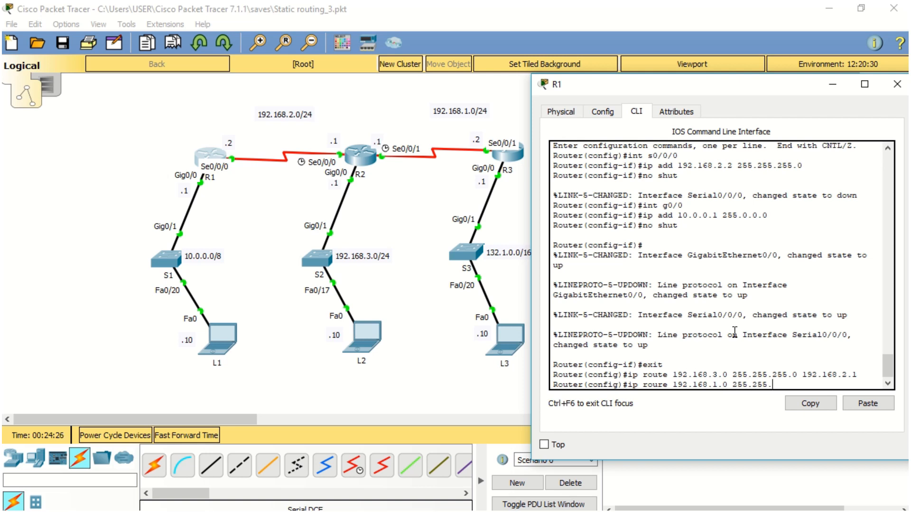
text(255.0 192.168.2.1)
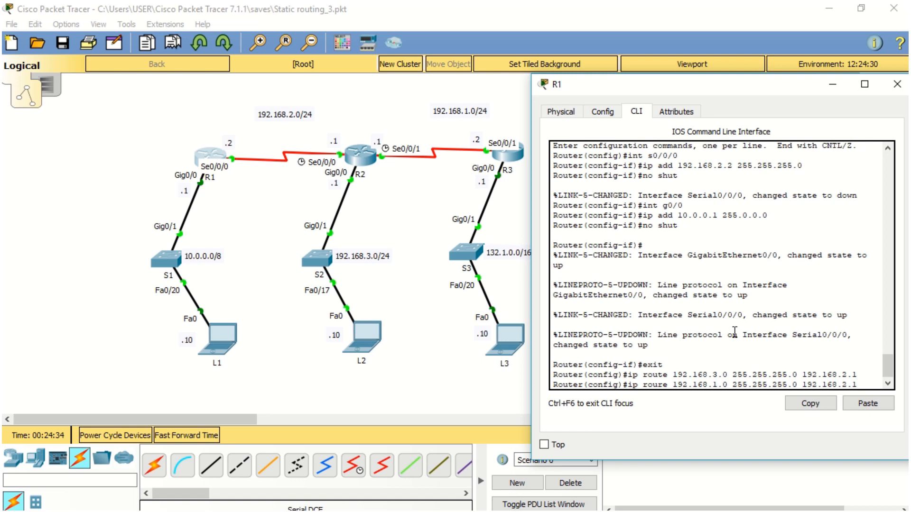
key(Return)
mouse_move(636, 90)
mouse_down()
mouse_move(650, 87)
mouse_move(642, 89)
mouse_up()
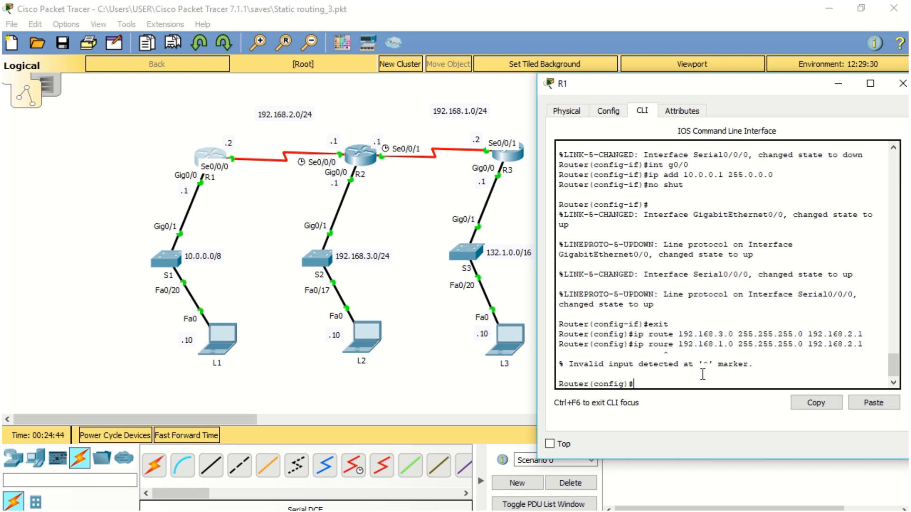
Recall the mistyped R1 command, correct "roure" to "route", and run ip route 192.168.1.0 255.255.255.0 192.168.2.1.
key(Up)
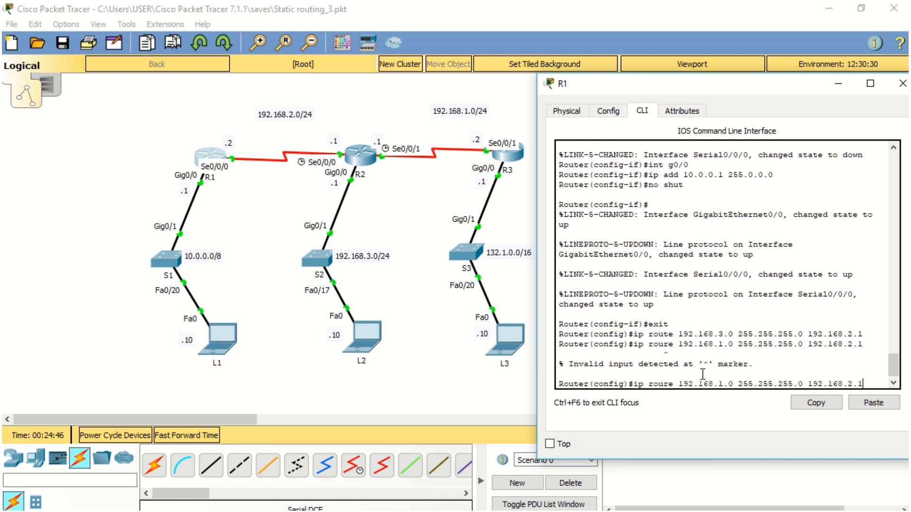
key(Left)
key(Left)
key(Left)
key(Left)
key(Left)
key(Left)
key(Left)
key(Left)
key(Left)
key(Left)
key(Left)
key(Left)
key(Left)
key(Left)
key(Left)
key(Left)
key(Left)
key(Left)
key(Left)
key(Left)
key(BackSpace)
text(t)
key(Return)
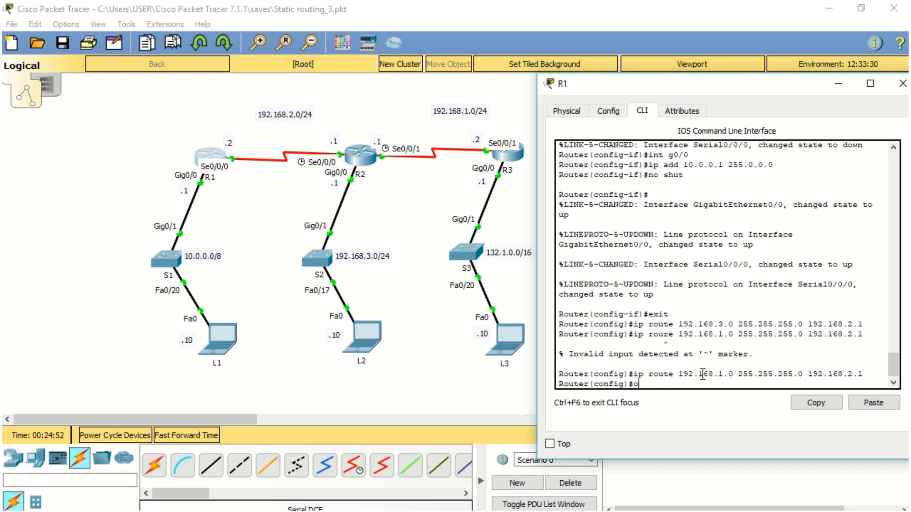
Add a static route on R1 to network 132.1.0.0 with mask 255.255.0.0 through next hop 192.168.2.1.
text(ip route 132.1.0.0 255.255.0.0 192.168.)
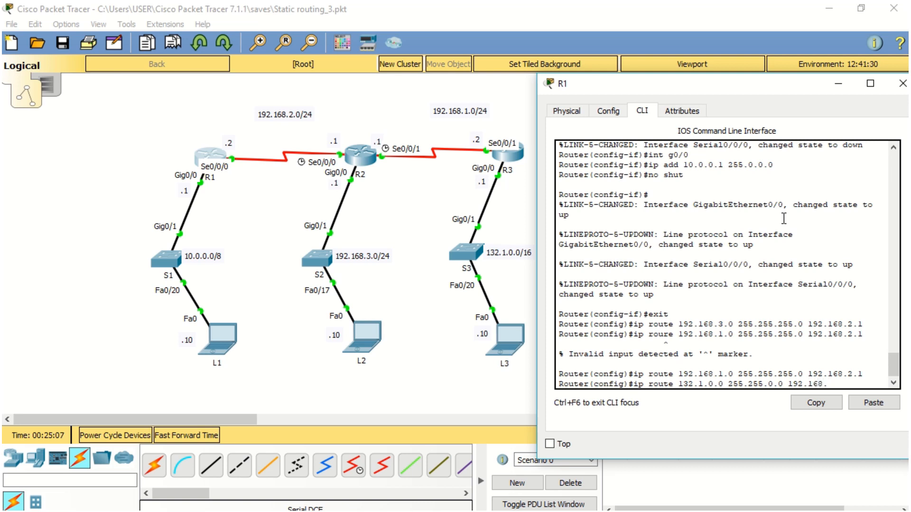
text(2.1)
key(Return)
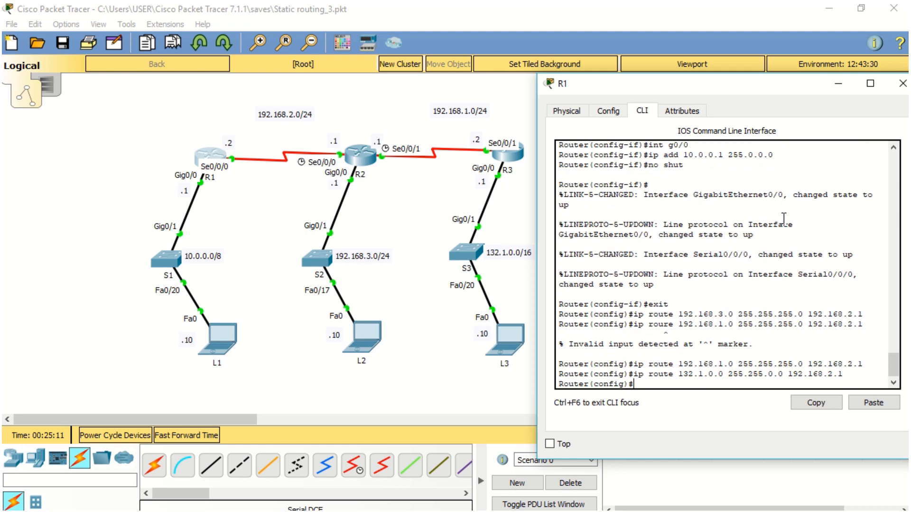
Open router R2's command line and exit interface configuration back to global configuration mode.
click(377, 155)
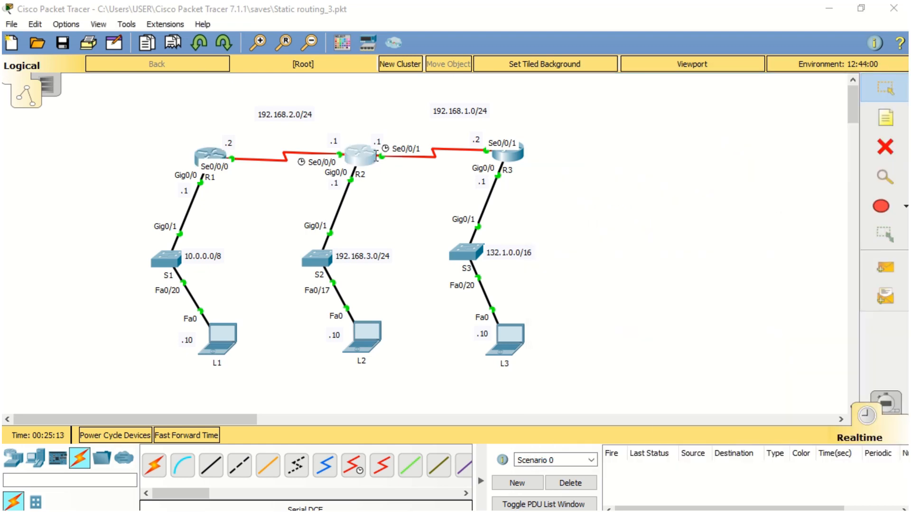
drag(442, 65, 440, 94)
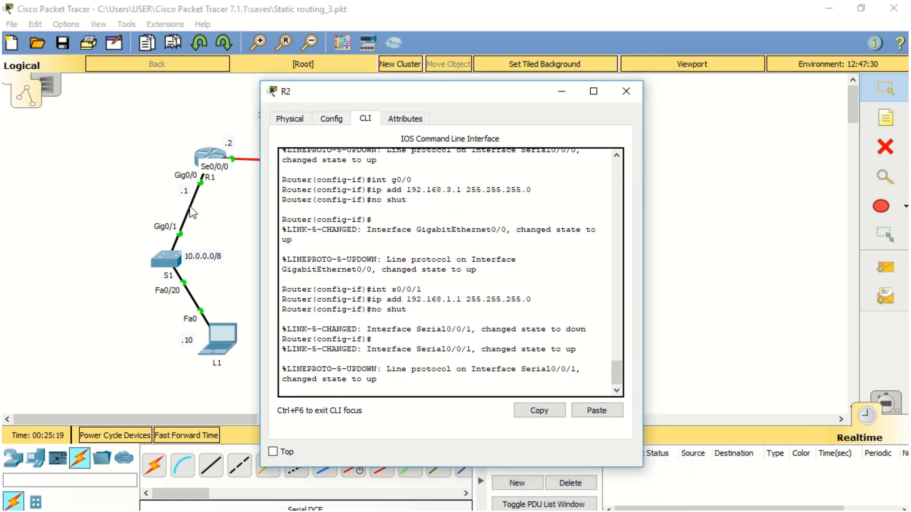
key(Return)
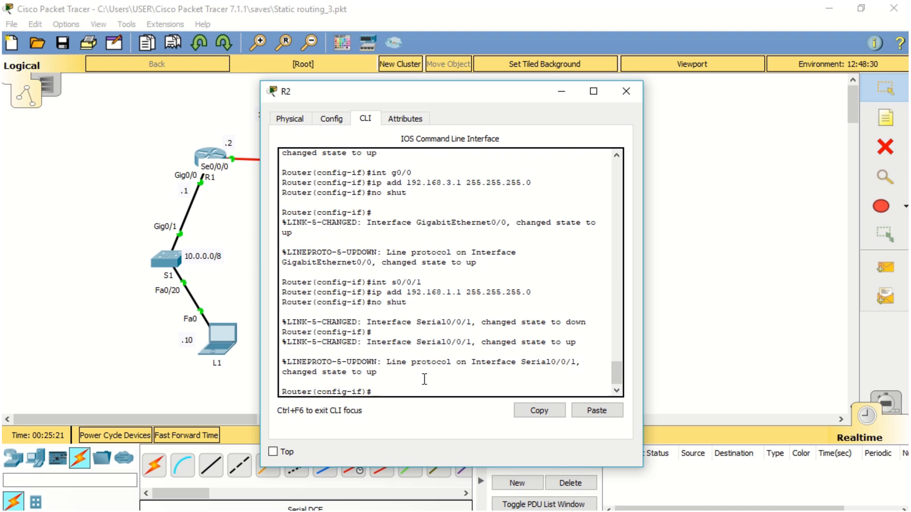
text(exit)
key(Return)
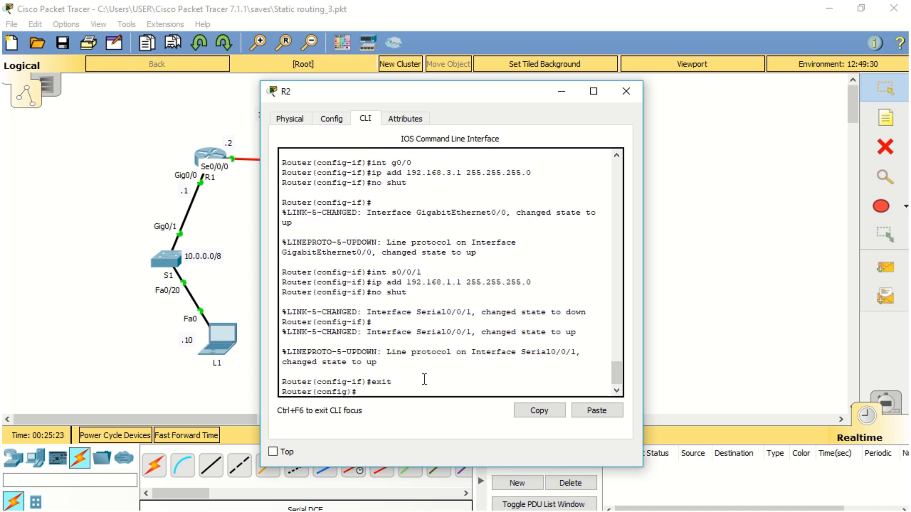
Add a static route on R2 to network 10.0.0.0 with mask 255.0.0.0 through next hop 192.168.2.2.
text(ip route 10.0.0.0 255.0.0.0)
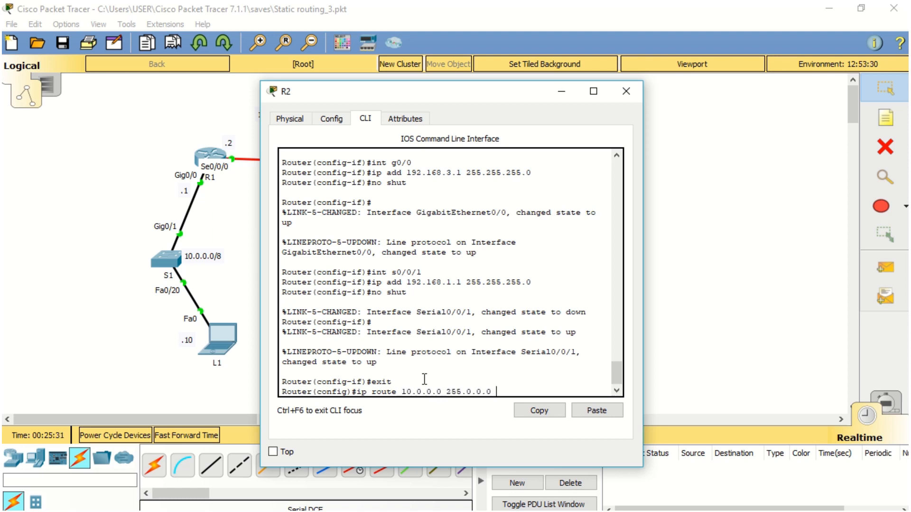
drag(477, 96, 553, 95)
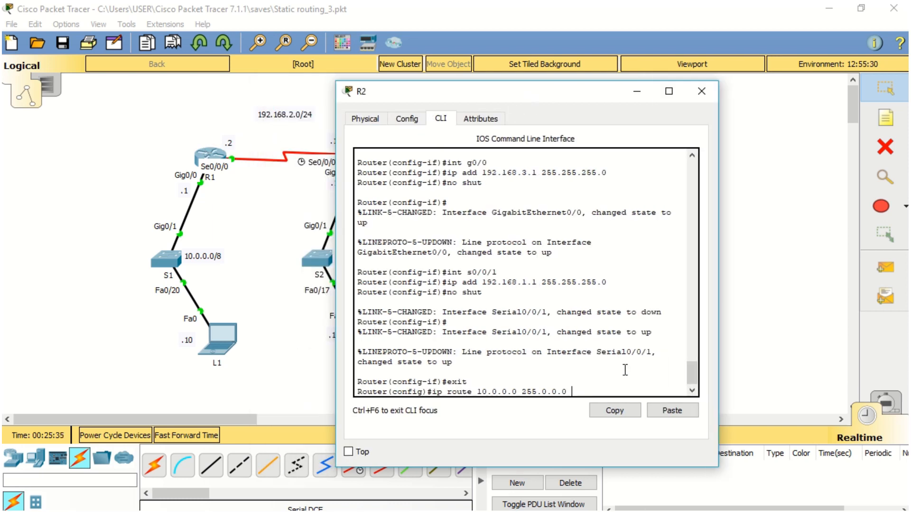
text(192.168.2.2)
key(Return)
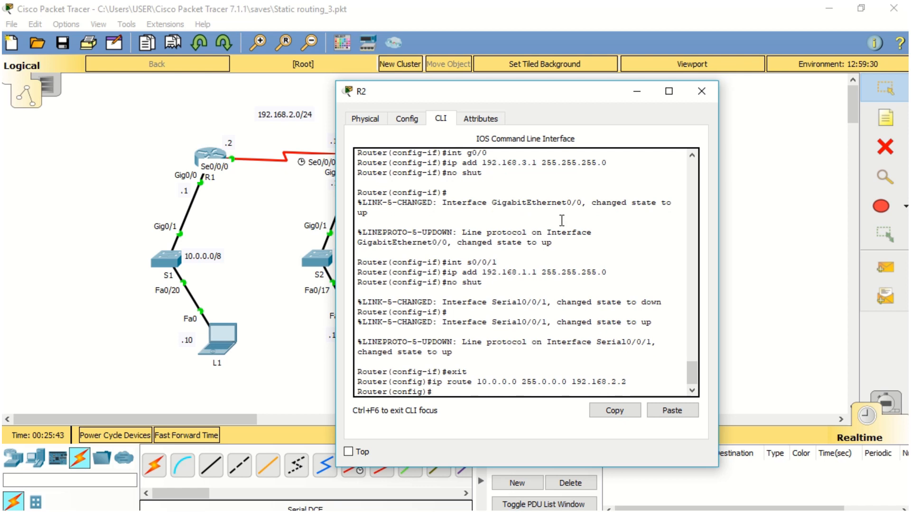
Add a static route on R2 to network 132.1.0.0 with mask 255.255.0.0 through next hop 192.168.1.2.
drag(494, 92, 694, 100)
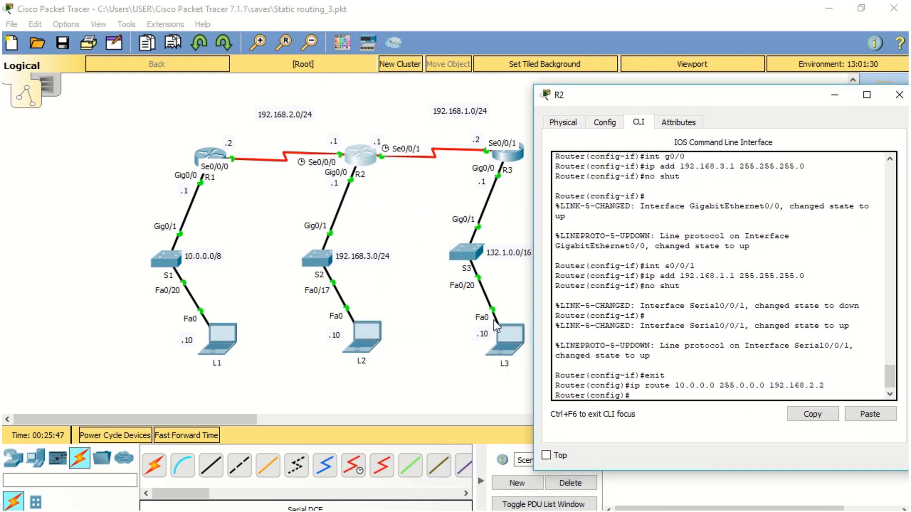
text(ip route 132.1.0.0 255.255.0.0)
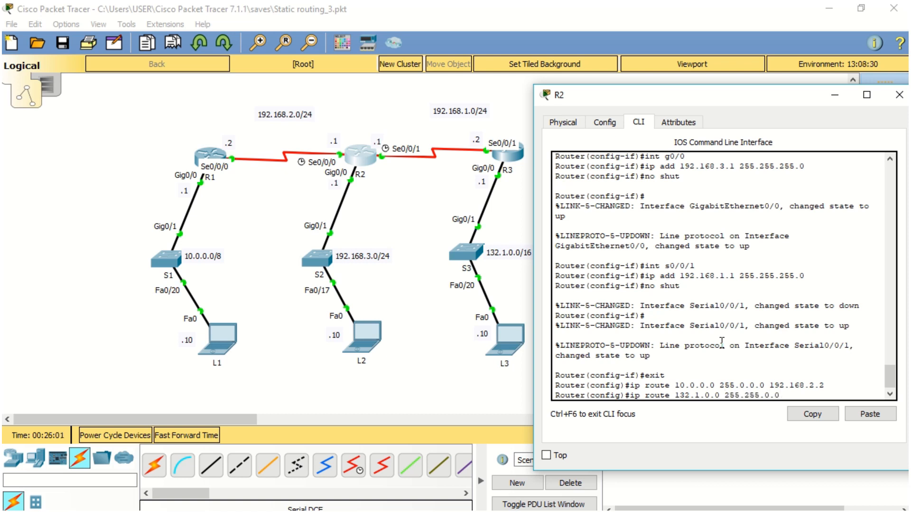
text( 192.168)
key(BackSpace)
key(BackSpace)
text(8.1.2)
key(Return)
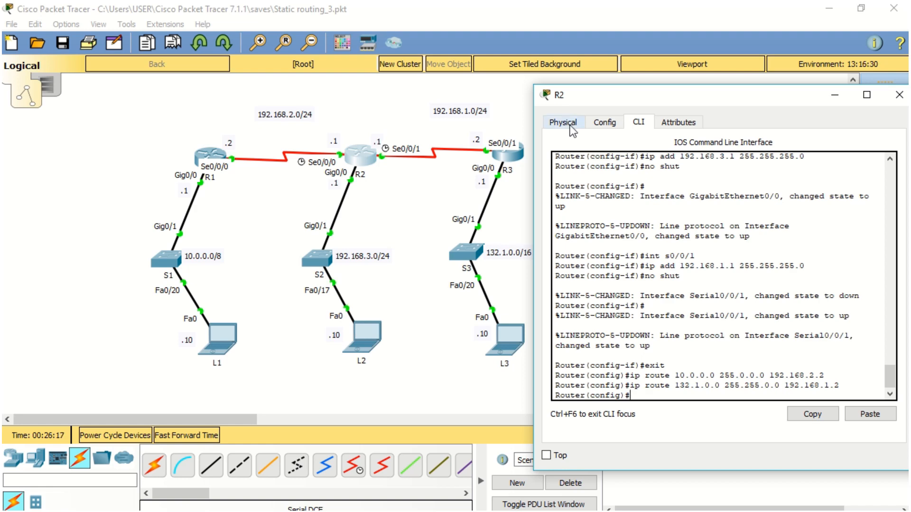
Open router R3's command line and exit interface configuration back to global configuration mode.
click(527, 153)
drag(485, 75, 615, 76)
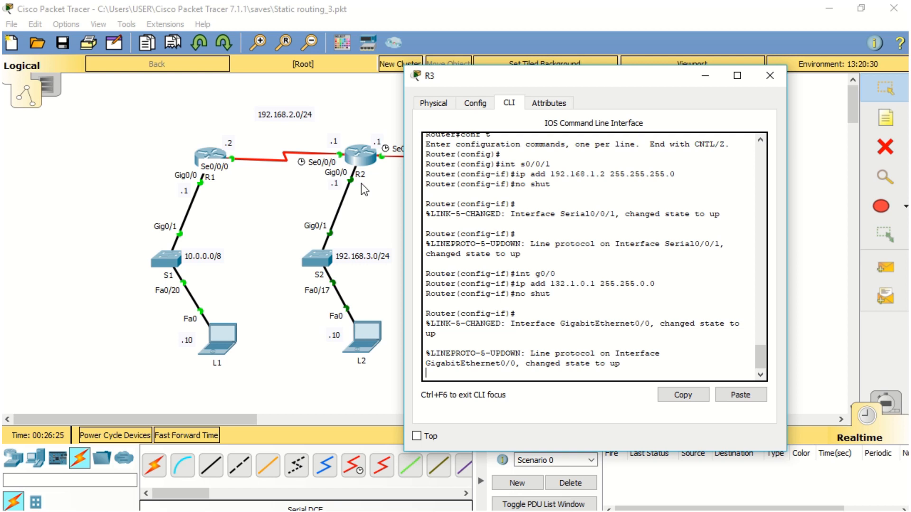
key(Return)
text(exit)
key(Return)
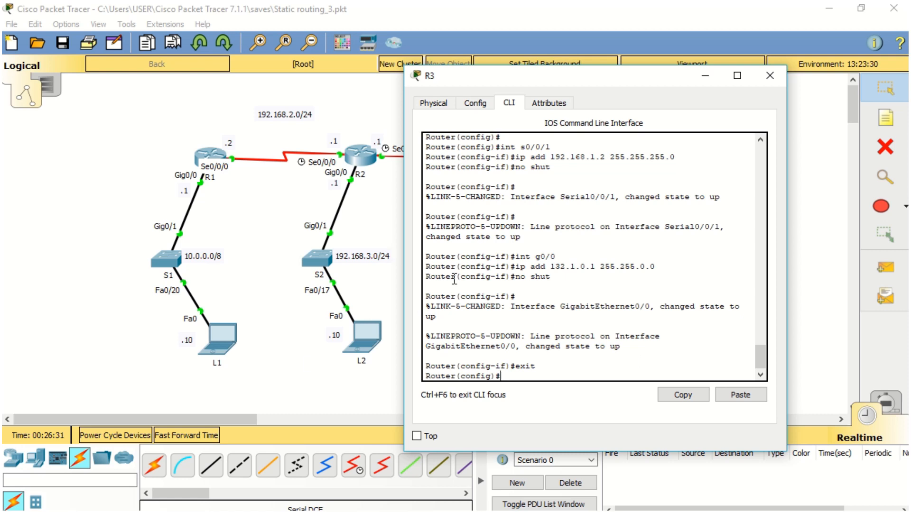
Add a static route on R3 to network 192.168.3.0 with mask 255.255.255.0 through next hop 192.168.1.1.
text(ip route 192.168.3.0)
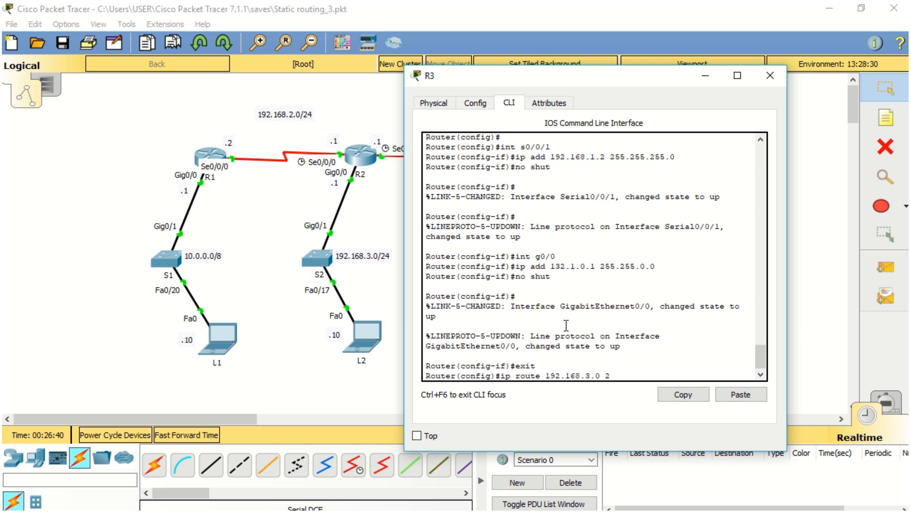
text(255.255.0)
text( 192.168.)
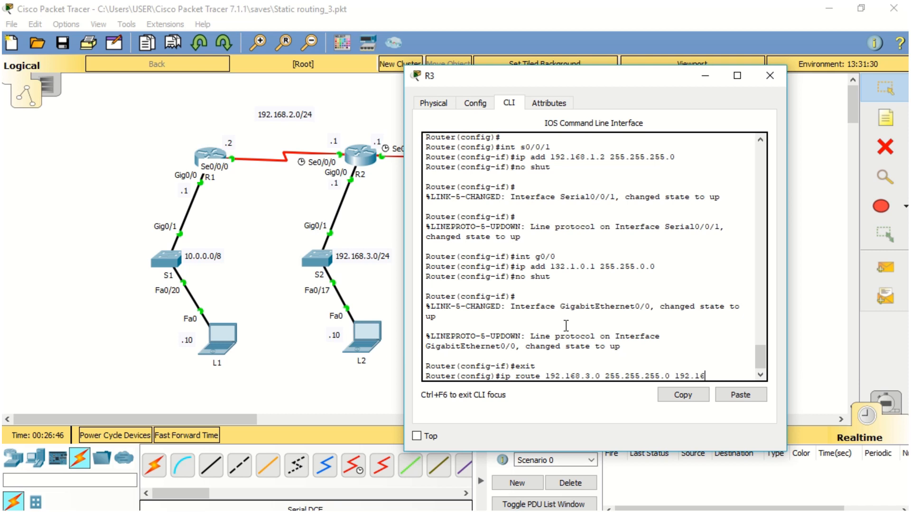
text(1.1)
key(Return)
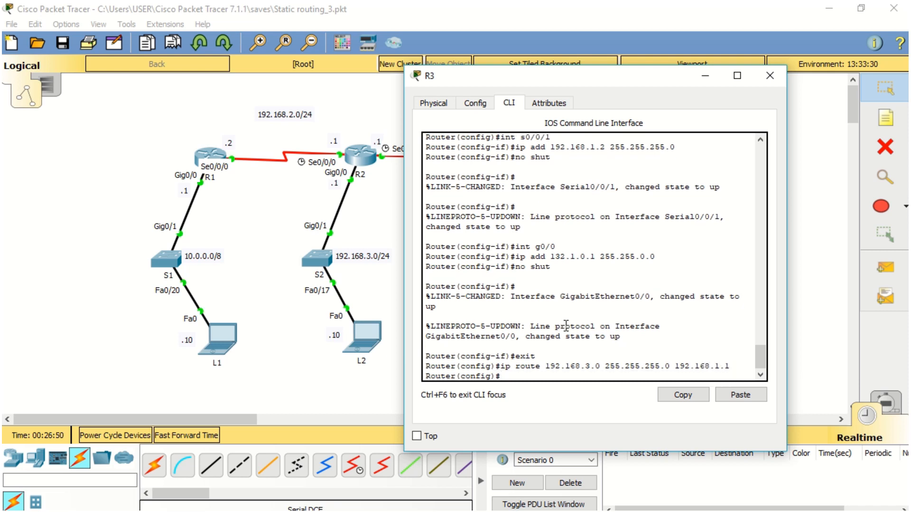
Add a static route on R3 to network 192.168.2.0 with mask 255.255.255.0 through next hop 192.168.1.1.
text(ip route 192.168.2.0 255.255)
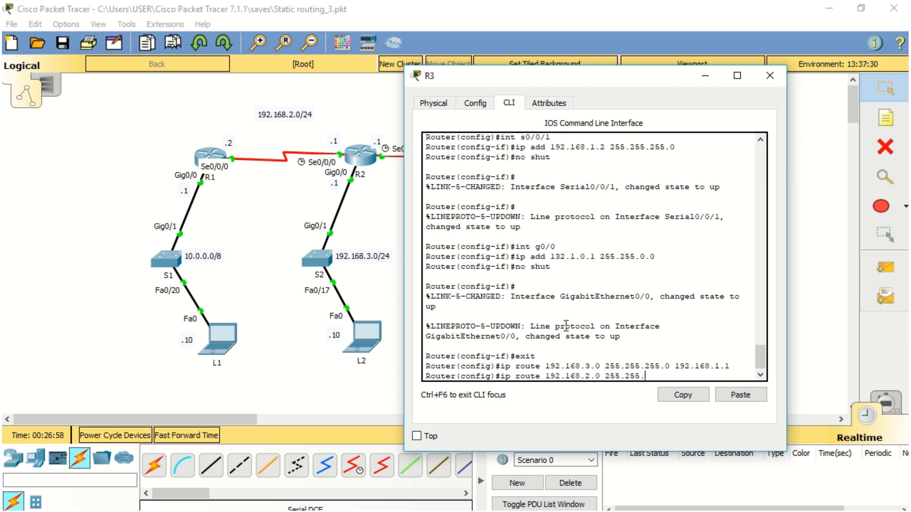
text(.255.255.0 192.168.1.1)
key(Return)
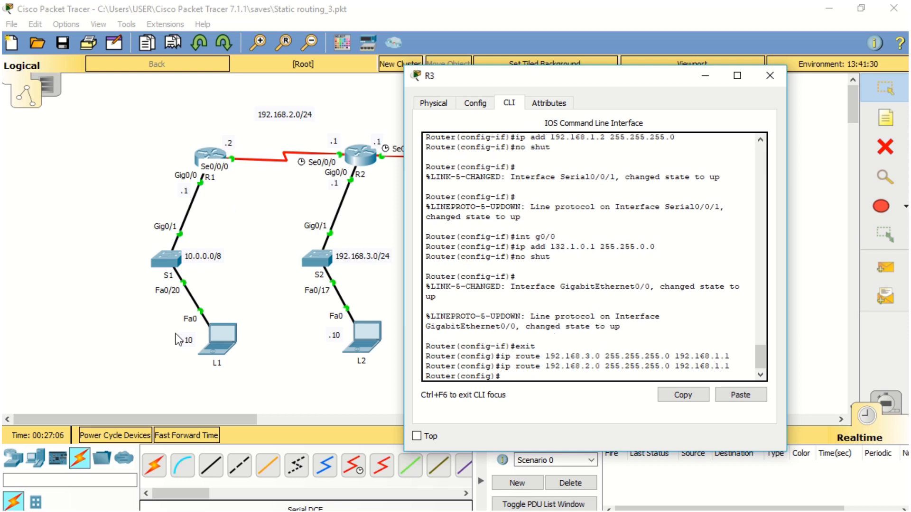
Add a static route on R3 to network 10.0.0.0 with mask 255.0.0.0 through next hop 192.168.1.1 and close the router's window.
text(ip route 10.0.0.0 255.0.0.0)
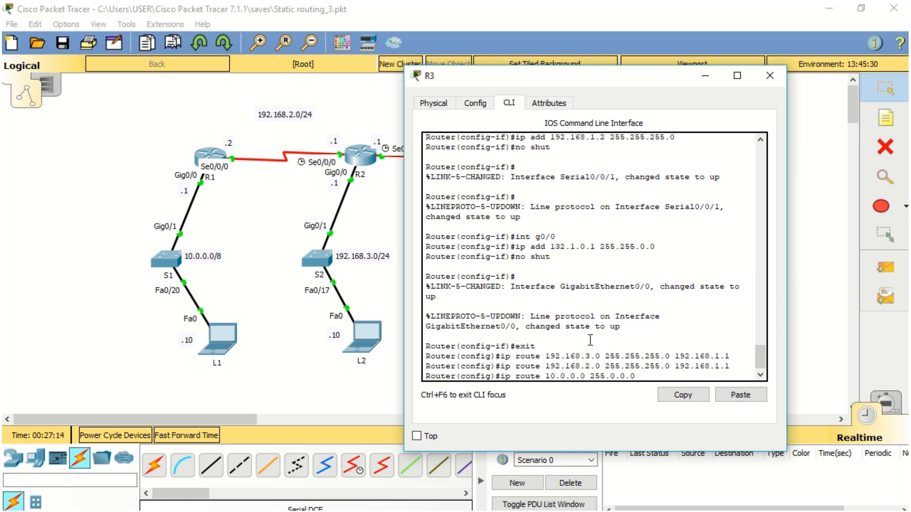
text( 192.168.1.1)
key(Return)
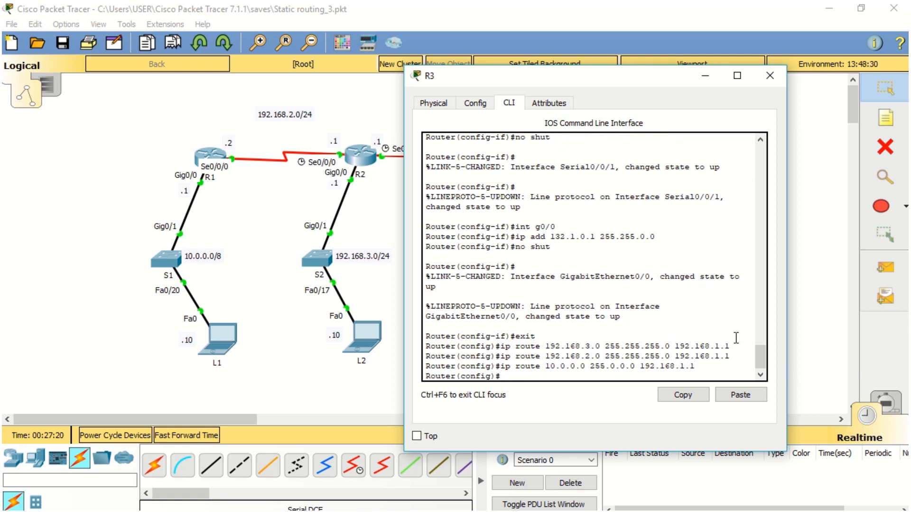
click(810, 329)
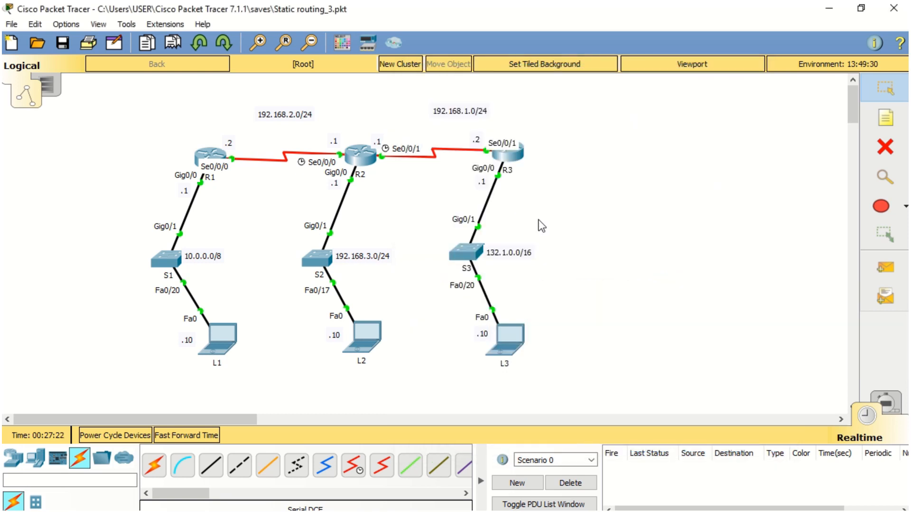
Configure laptop L1 with static IP address 10.0.0.10, subnet mask 255.0.0.0 and default gateway 10.0.0.1.
click(229, 340)
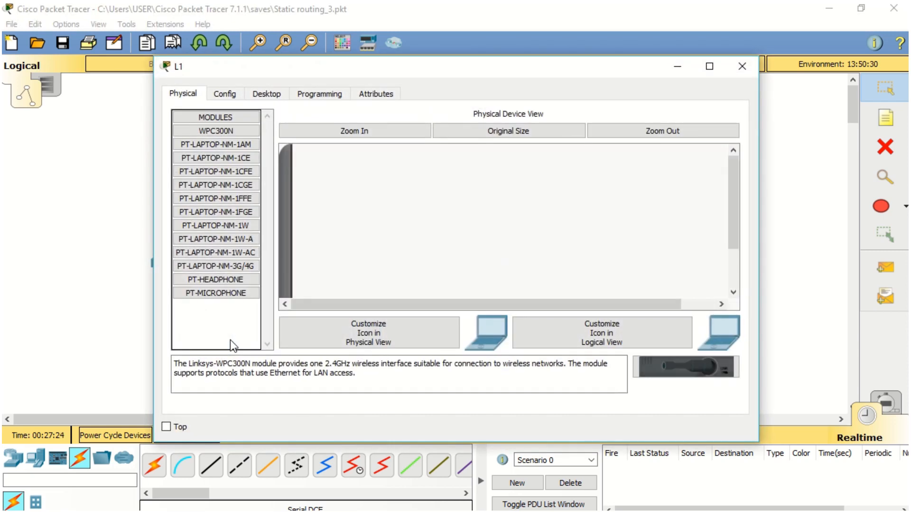
click(262, 94)
drag(278, 66, 354, 79)
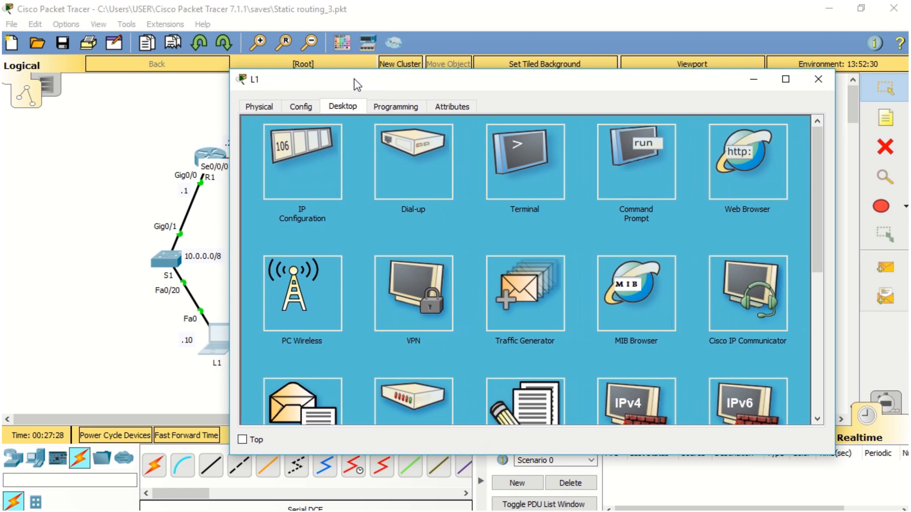
click(322, 149)
click(487, 186)
text(10.0.0.10)
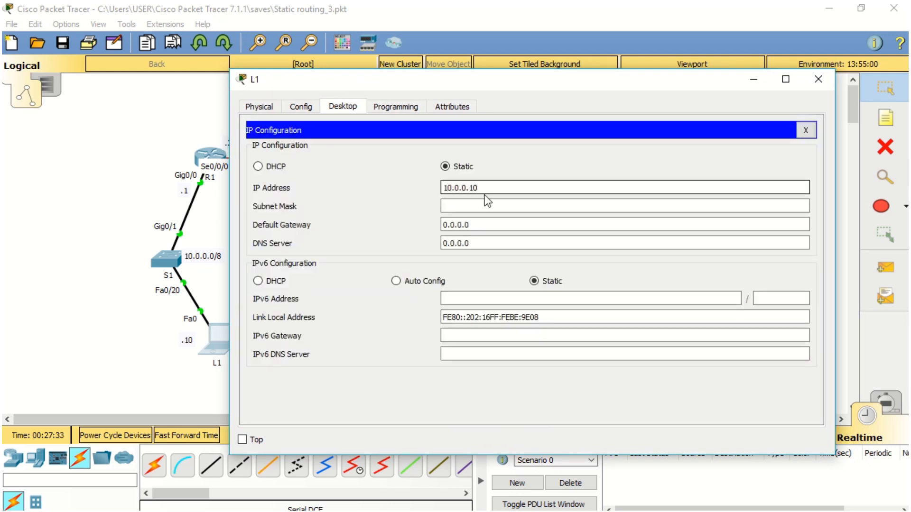
click(487, 206)
drag(482, 225, 426, 225)
text(10)
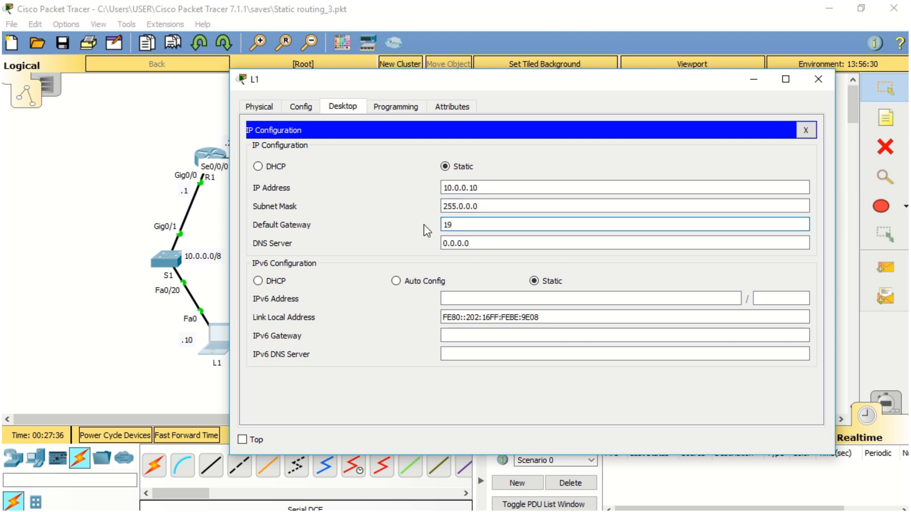
text(.0.0.1)
click(819, 86)
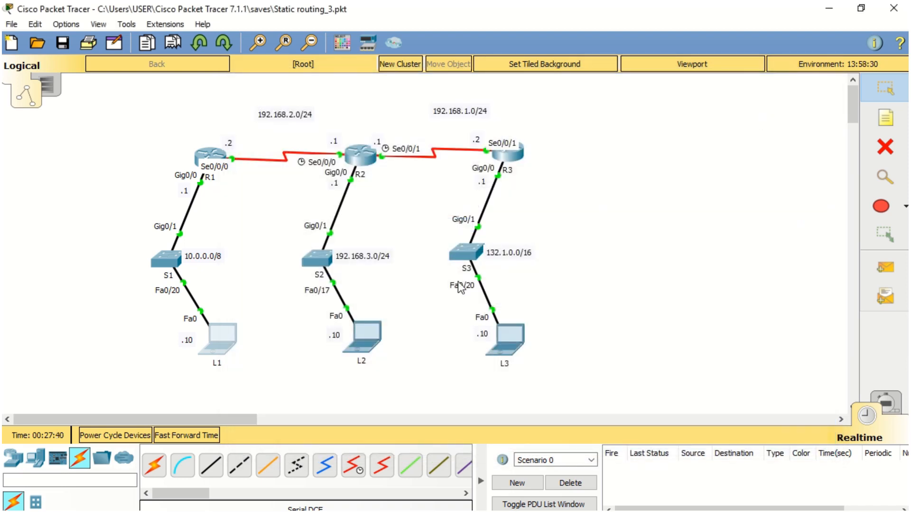
Configure laptop L2 with static IP address 192.168.3.10, subnet mask 255.255.255.0 and default gateway 192.168.3.1.
click(362, 338)
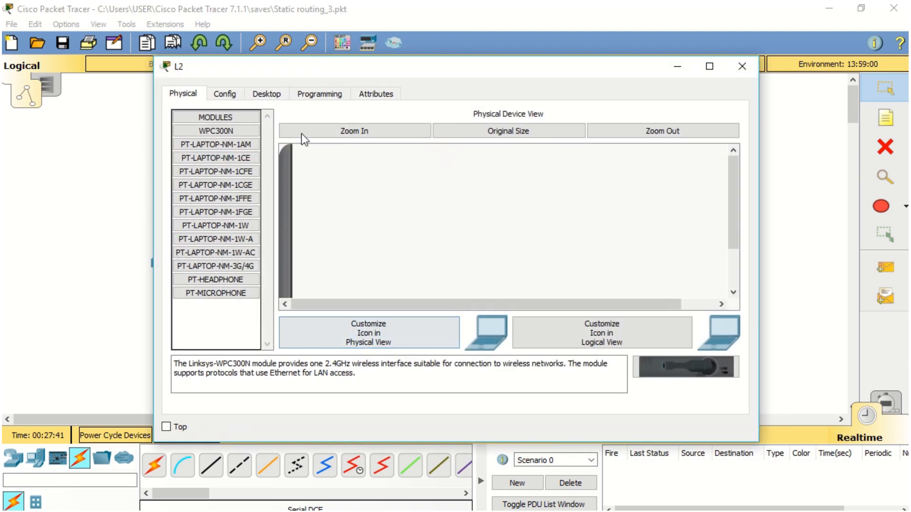
click(266, 94)
click(242, 128)
drag(389, 70, 616, 71)
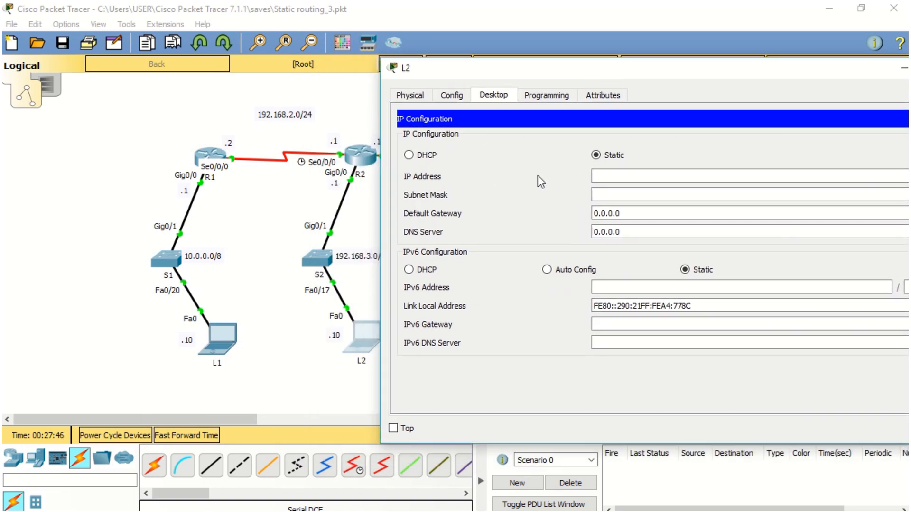
click(627, 180)
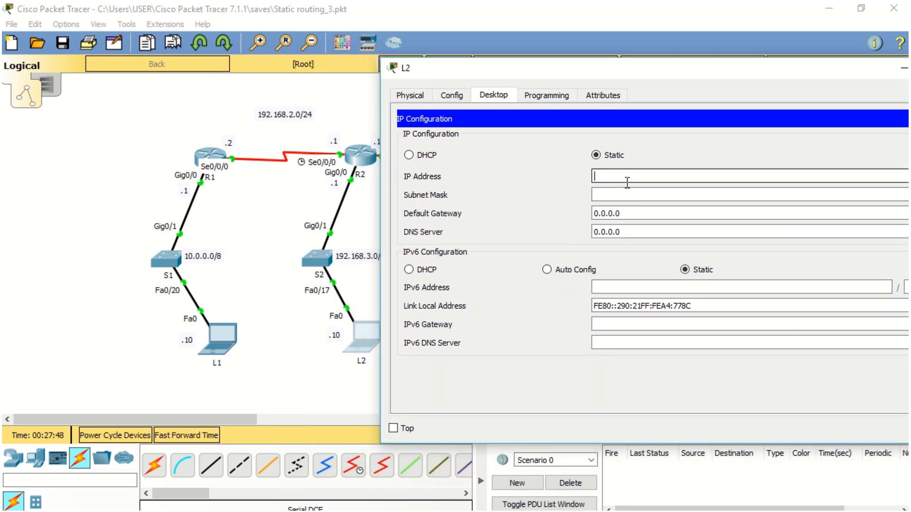
text(192.168.3.10)
click(625, 194)
key(Tab)
text(192.168.)
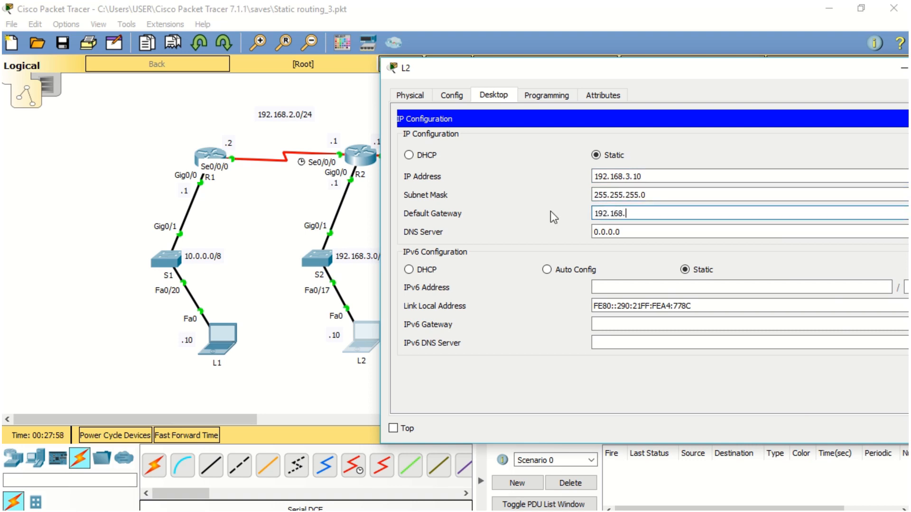
text(3.1)
click(318, 189)
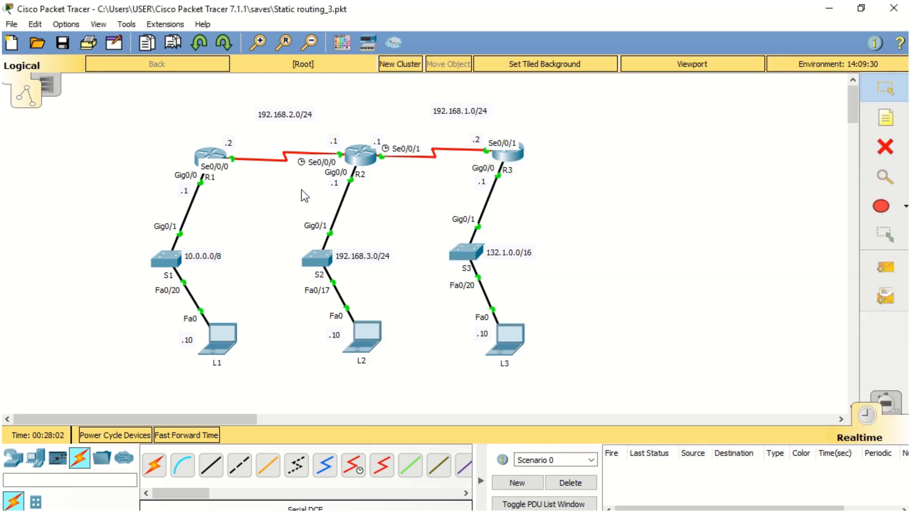
Configure laptop L3 with static IP address 132.1.0.10, subnet mask 255.255.0.0 and default gateway 132.1.0.1.
click(516, 335)
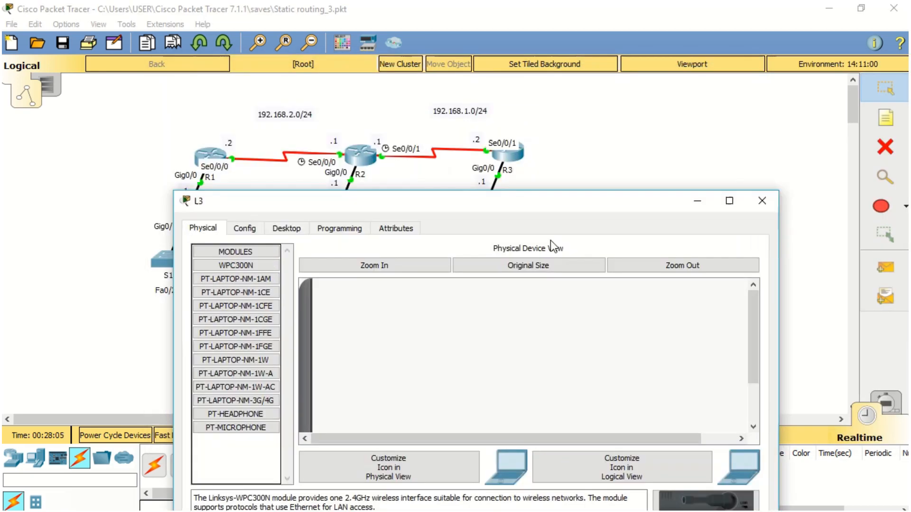
drag(545, 205, 559, 283)
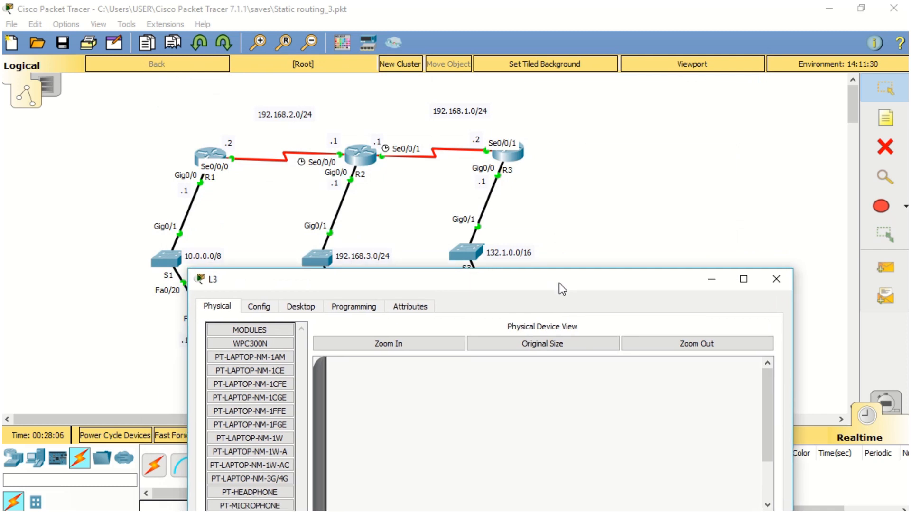
click(306, 311)
click(263, 352)
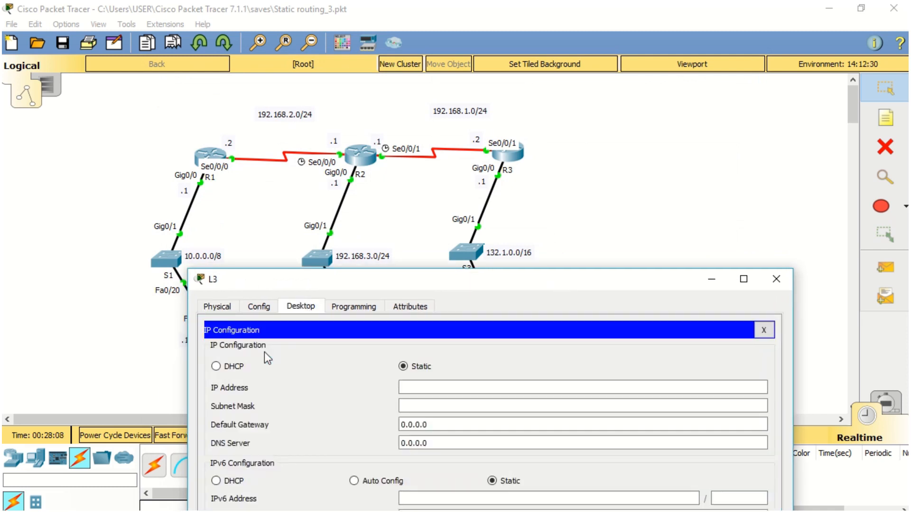
click(420, 386)
text(1)
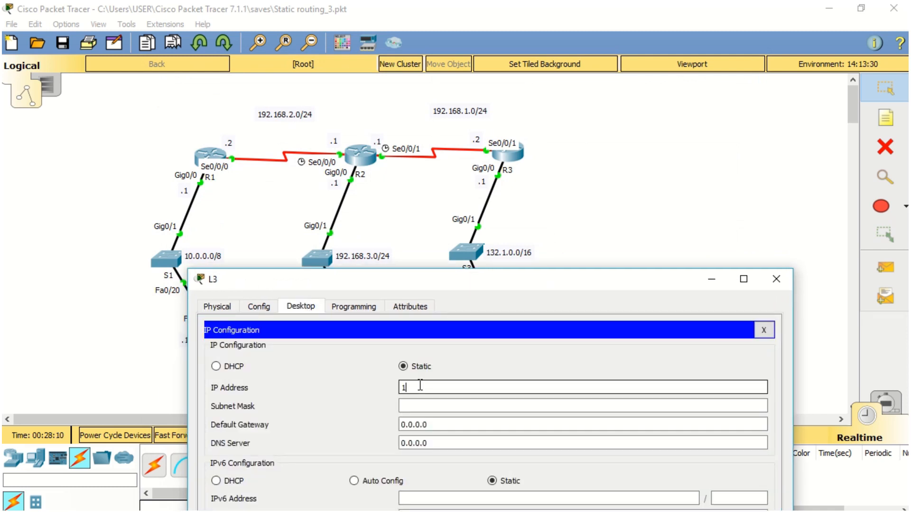
text(32.1.0.10)
key(Tab)
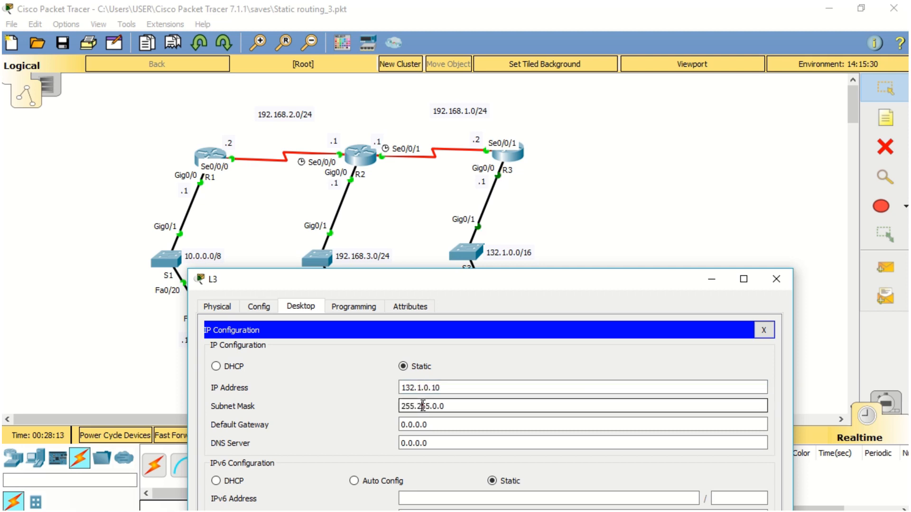
key(Tab)
text(1)
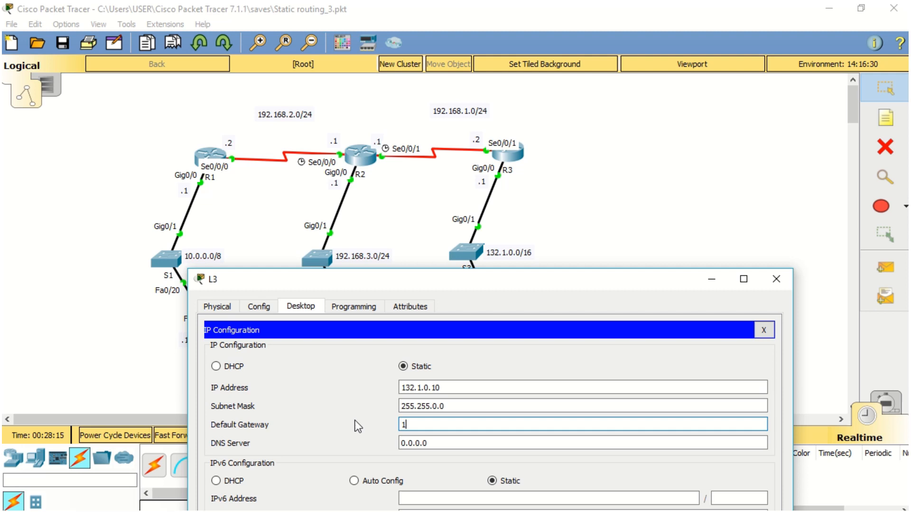
text(32.1.0.1)
click(777, 279)
Test connectivity from L1 to L2 with two simple PDUs and delete the test scenario.
click(878, 266)
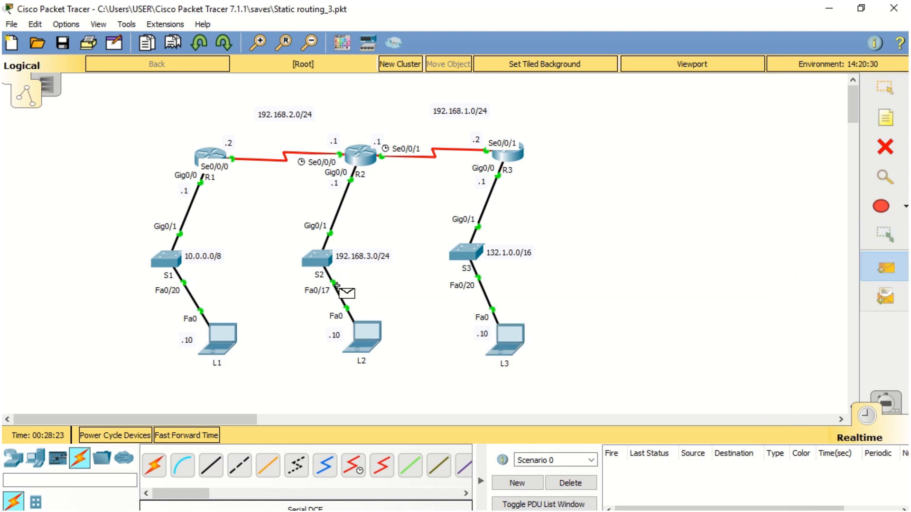
click(226, 336)
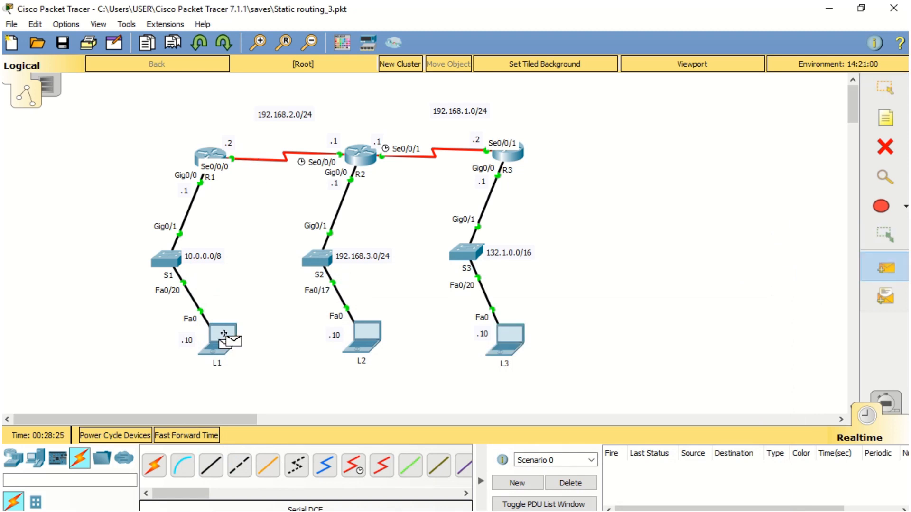
click(367, 344)
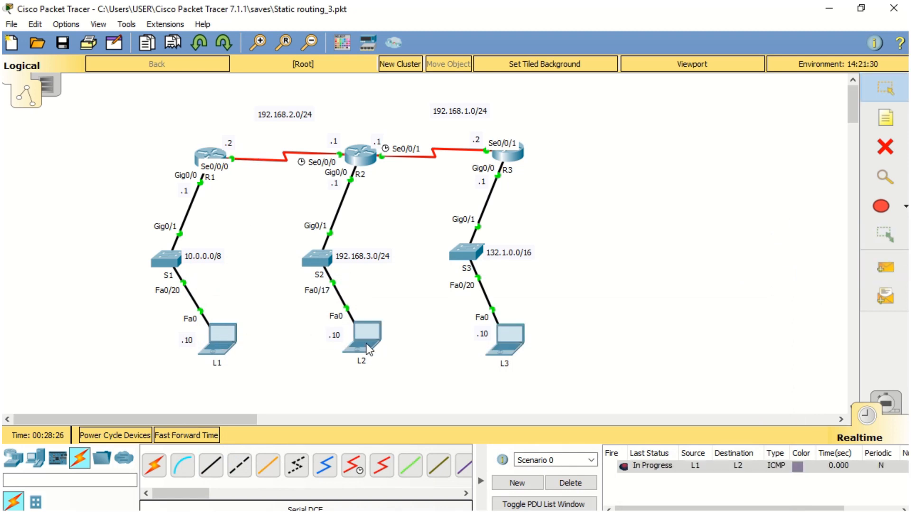
click(867, 274)
click(224, 337)
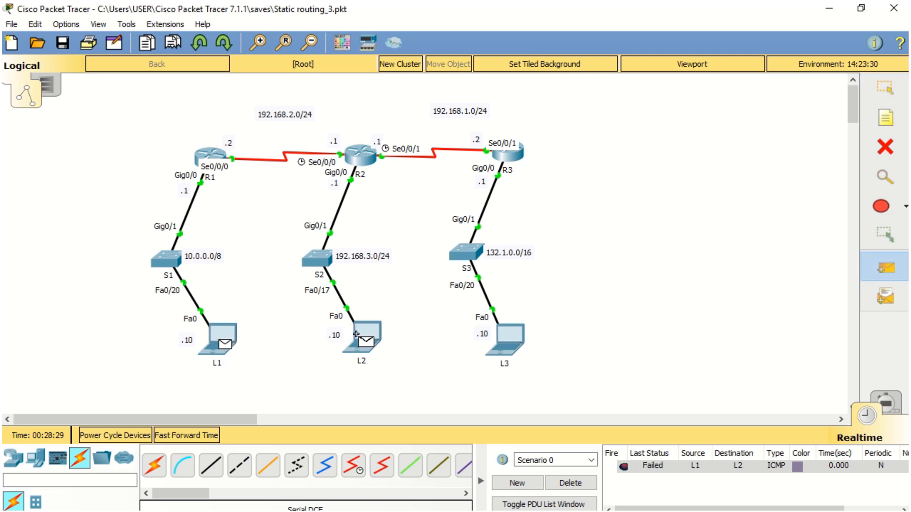
click(370, 340)
click(552, 481)
Send another simple PDU from laptop L1 to laptop L2 to recheck their connectivity.
click(881, 269)
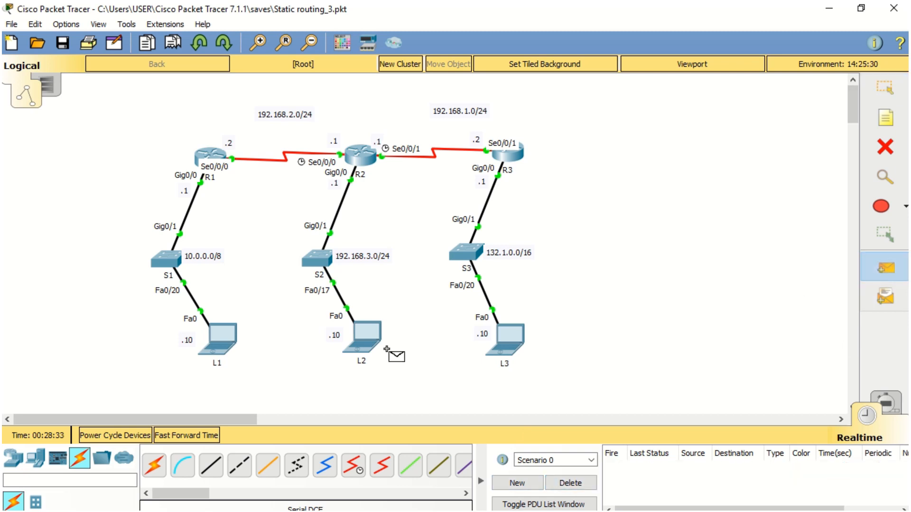
click(227, 339)
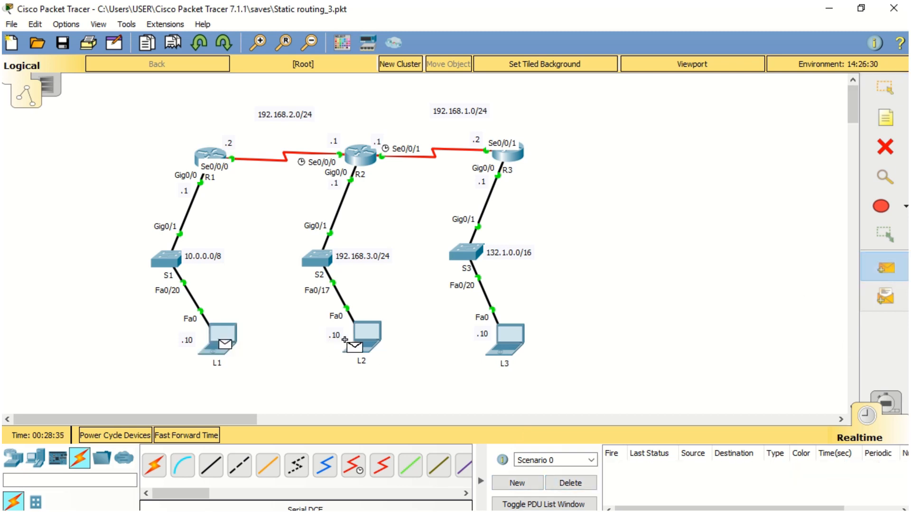
click(363, 336)
Test connectivity from L1 to L3 with two simple PDUs and delete the scenario's PDU list.
click(884, 269)
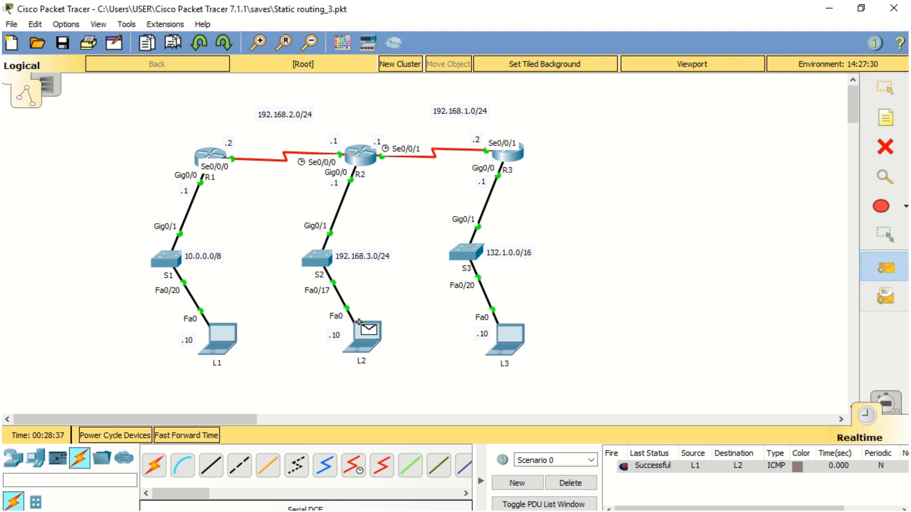
click(223, 344)
click(519, 351)
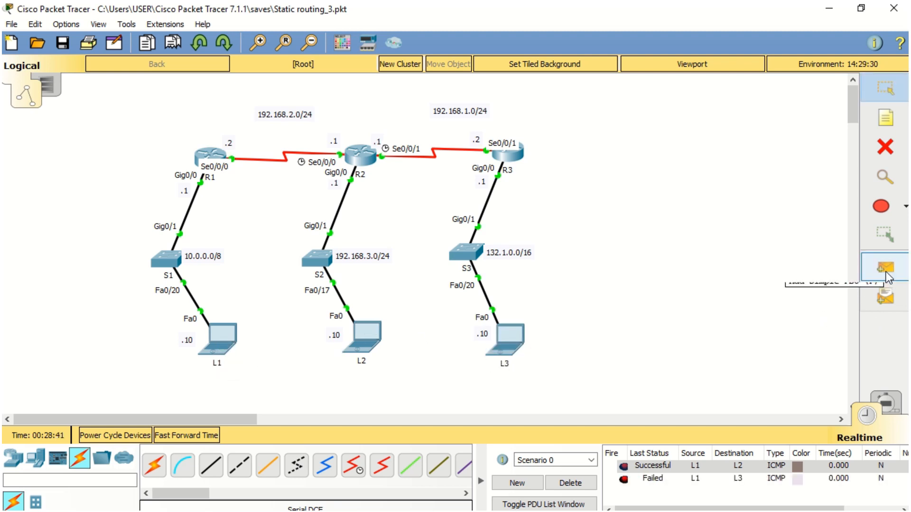
click(885, 268)
click(233, 349)
click(522, 352)
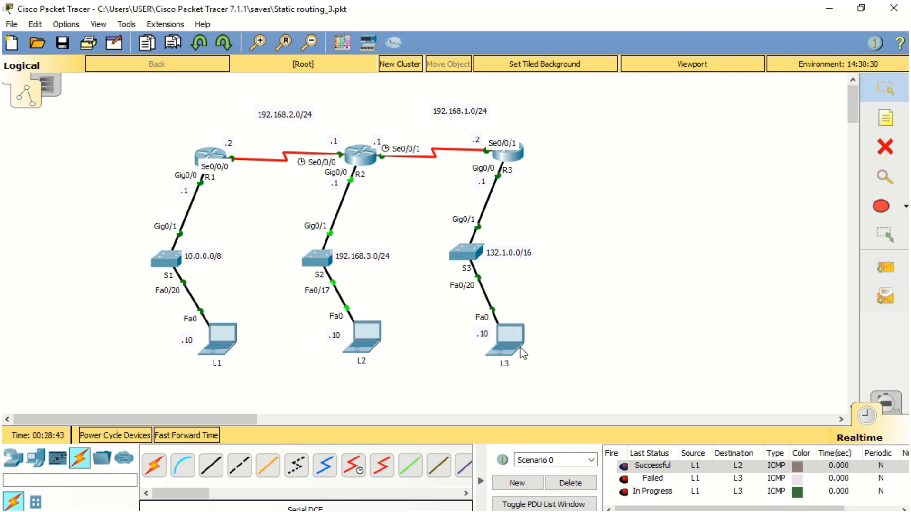
click(570, 484)
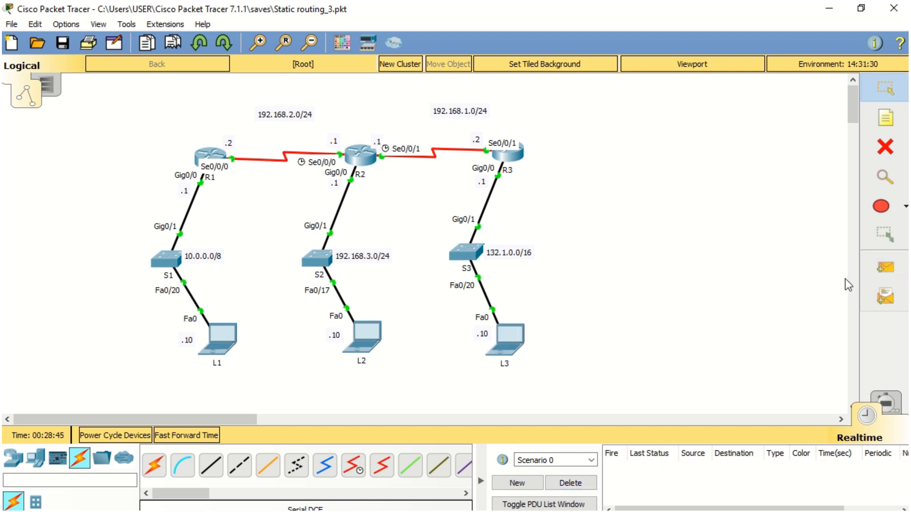
Send simple PDUs from L3 to L2 and from L3 to L1, and clear the scenario's test results.
click(885, 268)
click(507, 343)
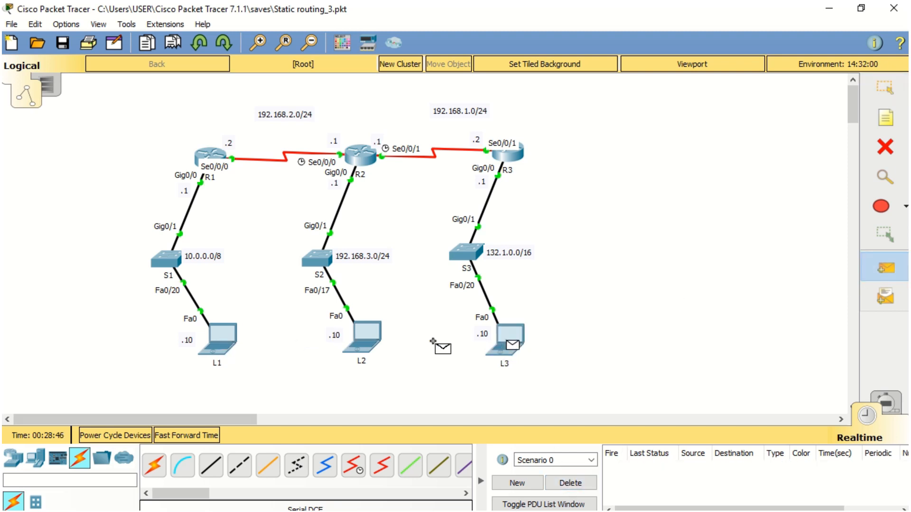
click(375, 336)
click(885, 268)
click(510, 336)
click(227, 343)
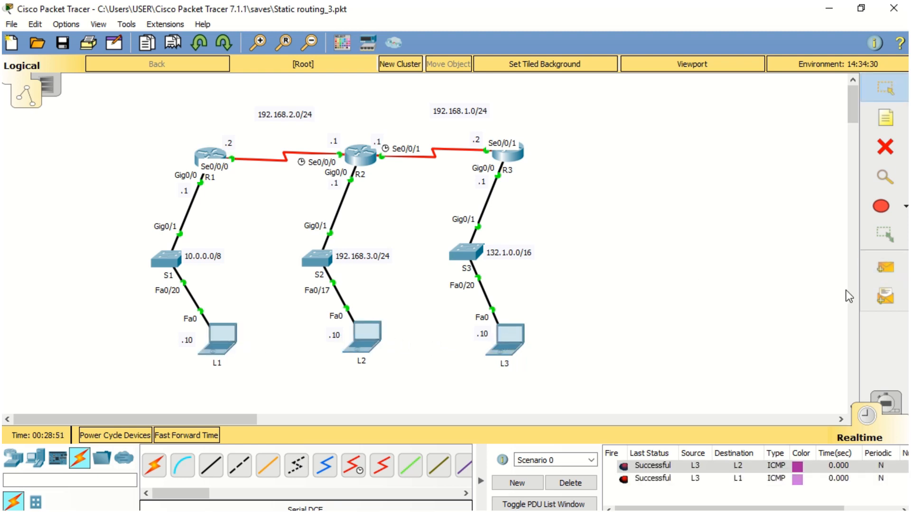
click(586, 482)
Test connectivity between the routers with simple PDUs from R1 to R2, R3 to R2 and R3 to R1.
click(887, 277)
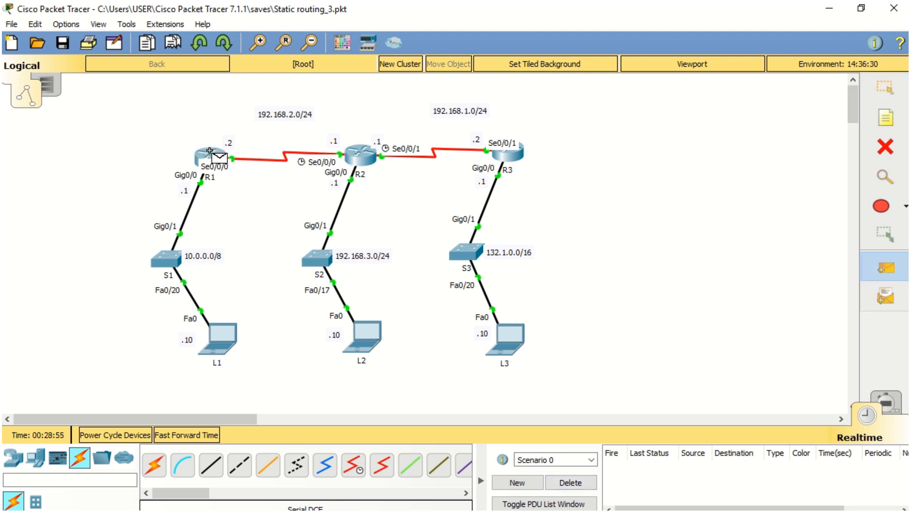
click(359, 155)
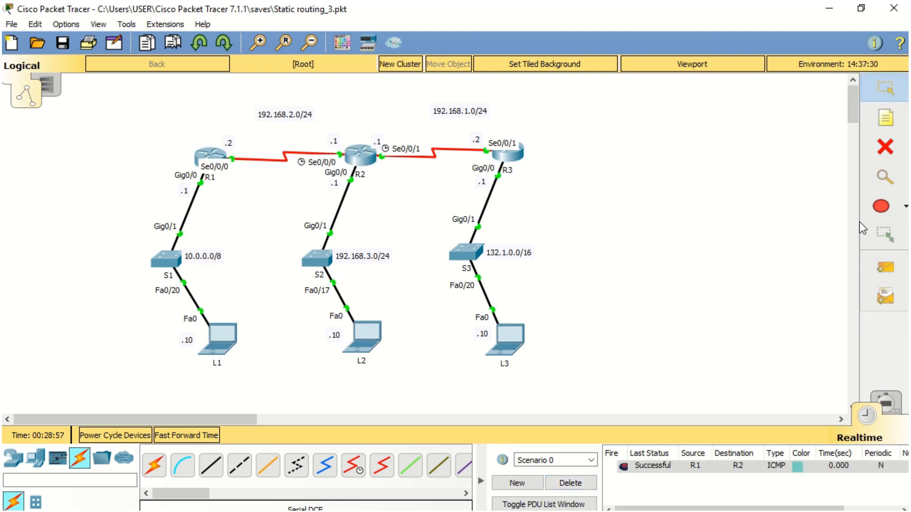
click(883, 267)
click(508, 152)
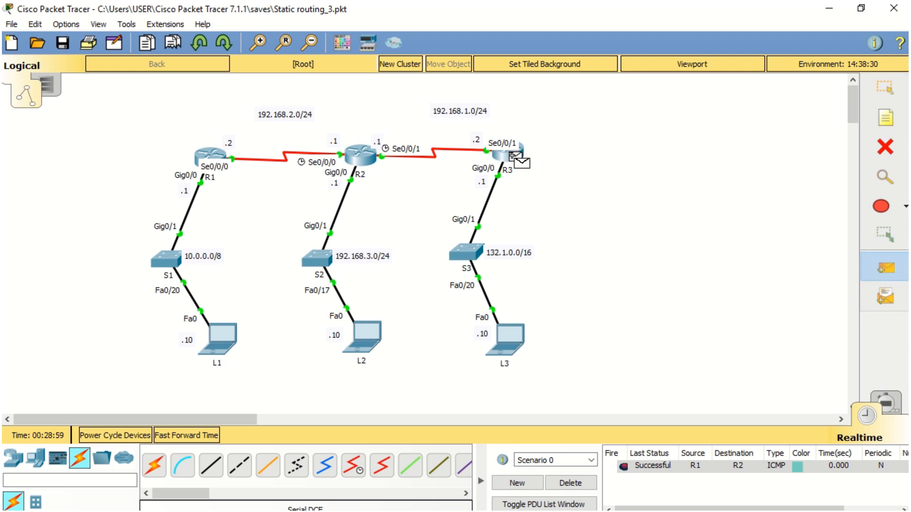
click(368, 155)
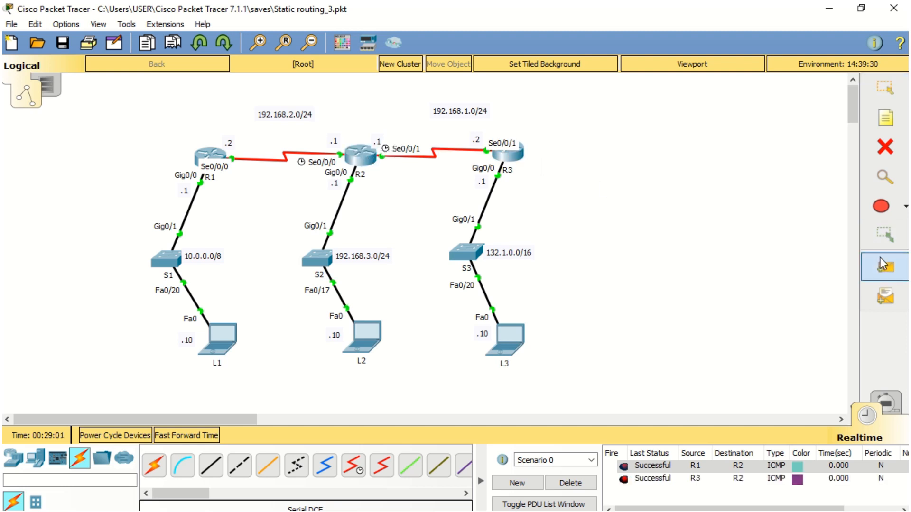
click(507, 152)
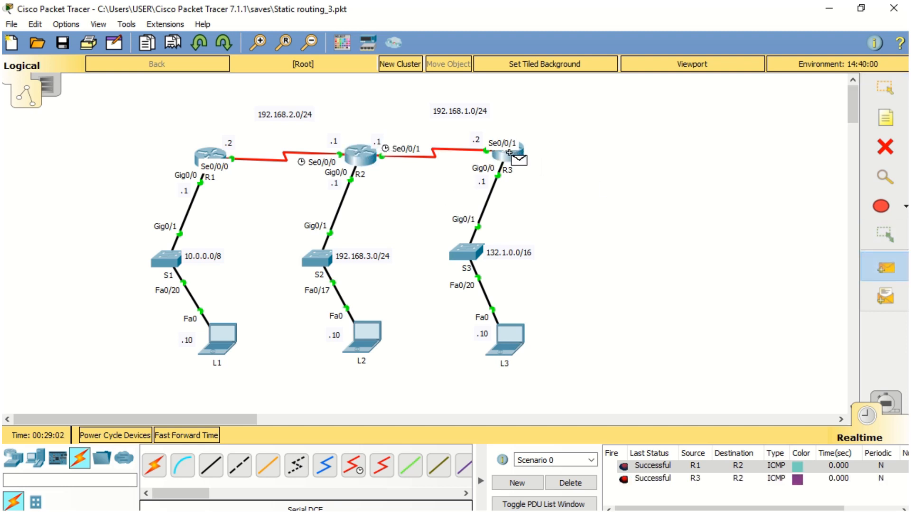
click(211, 156)
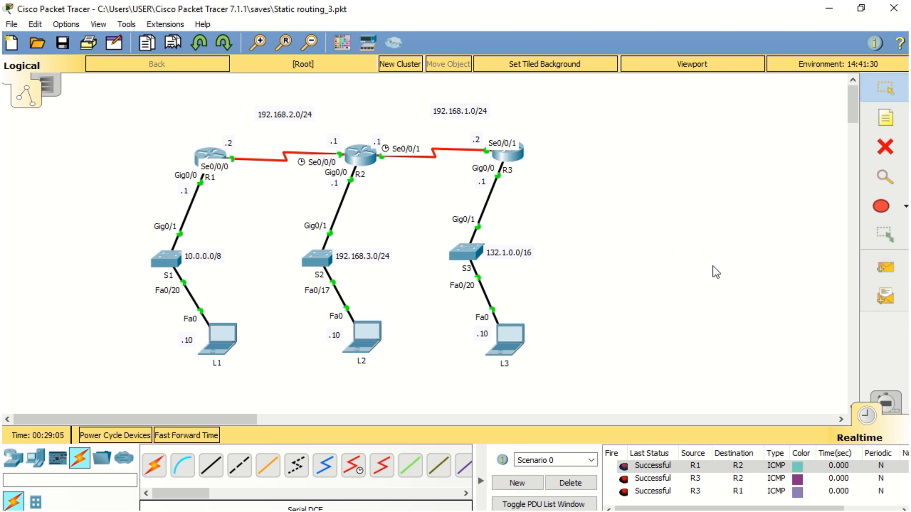